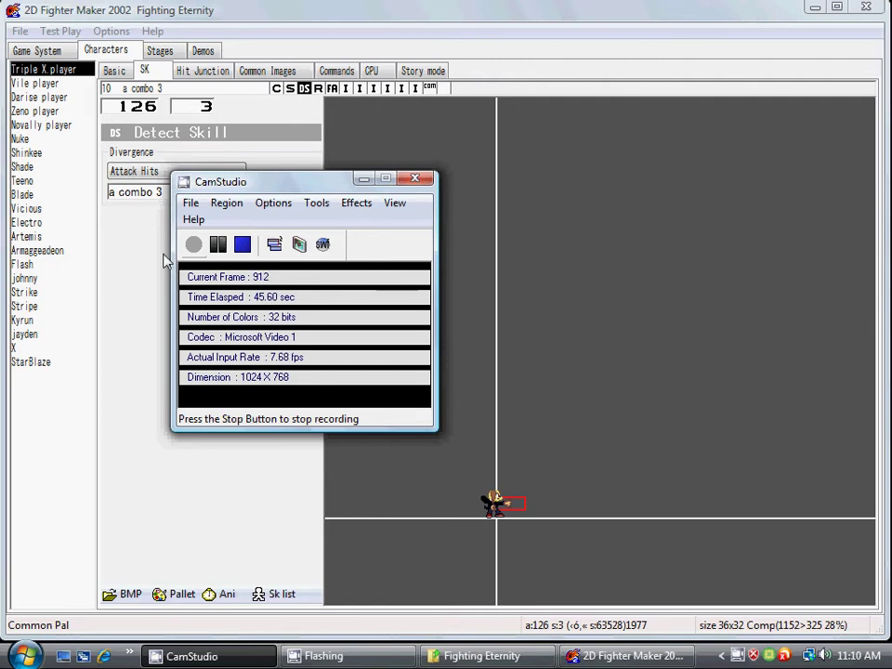
Step: Open the script of the Demo 1 demo
left_click(203, 52)
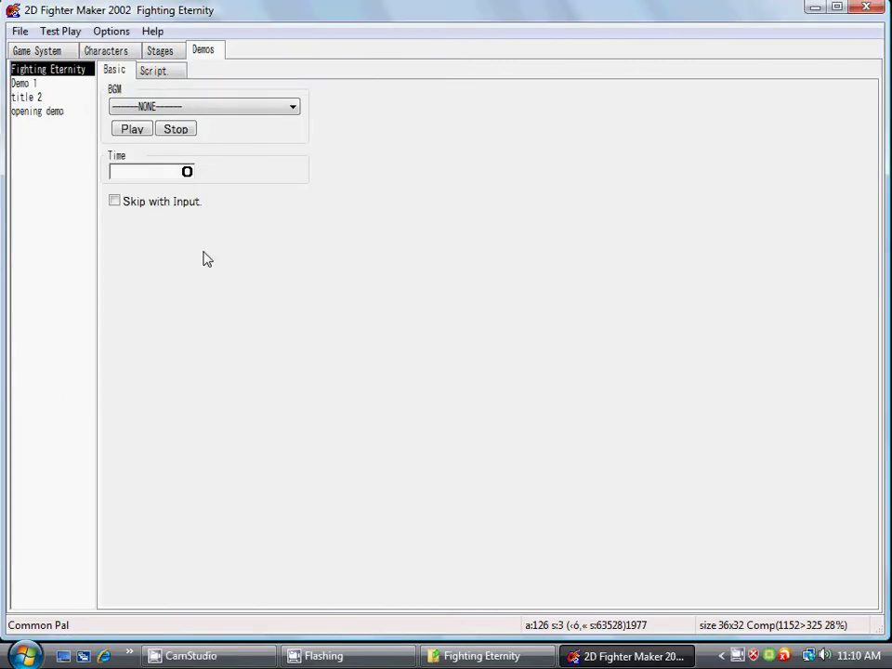
left_click(20, 99)
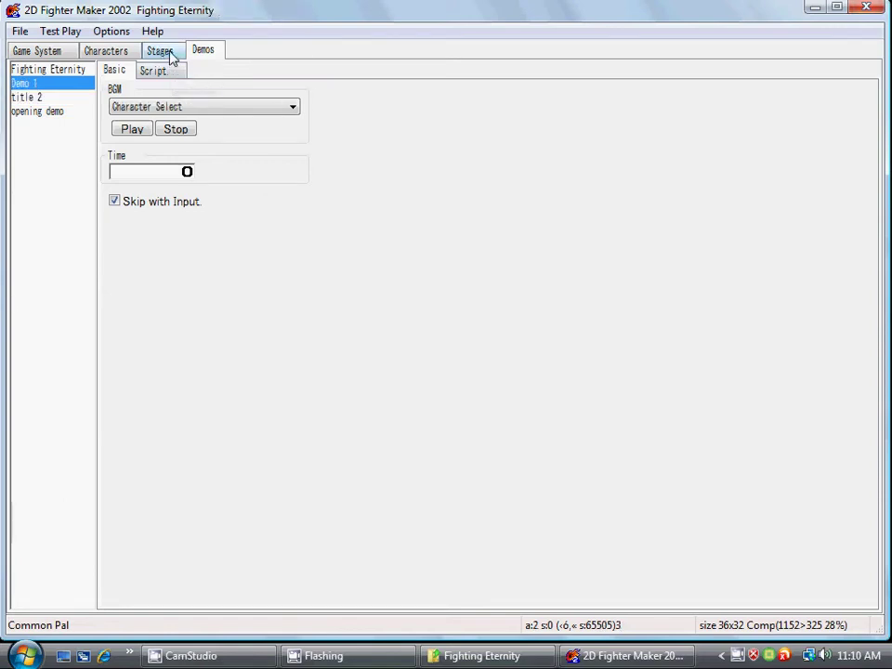
left_click(169, 53)
left_click(210, 53)
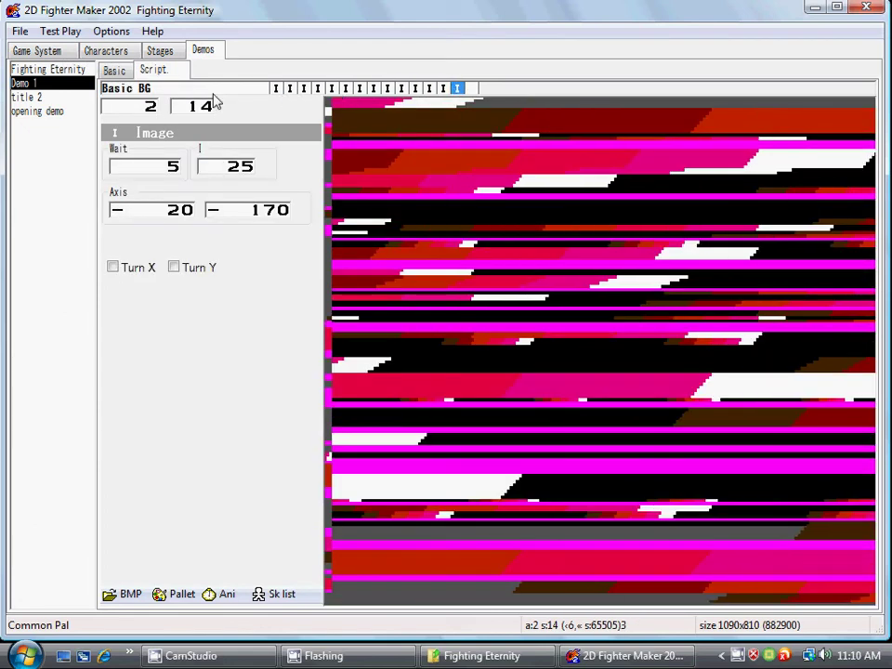
Step: Browse Demo 1's script entries from the black image and Basic BG up to the vs screen entry
scroll(151, 118, "up", 1)
scroll(151, 117, "down", 2)
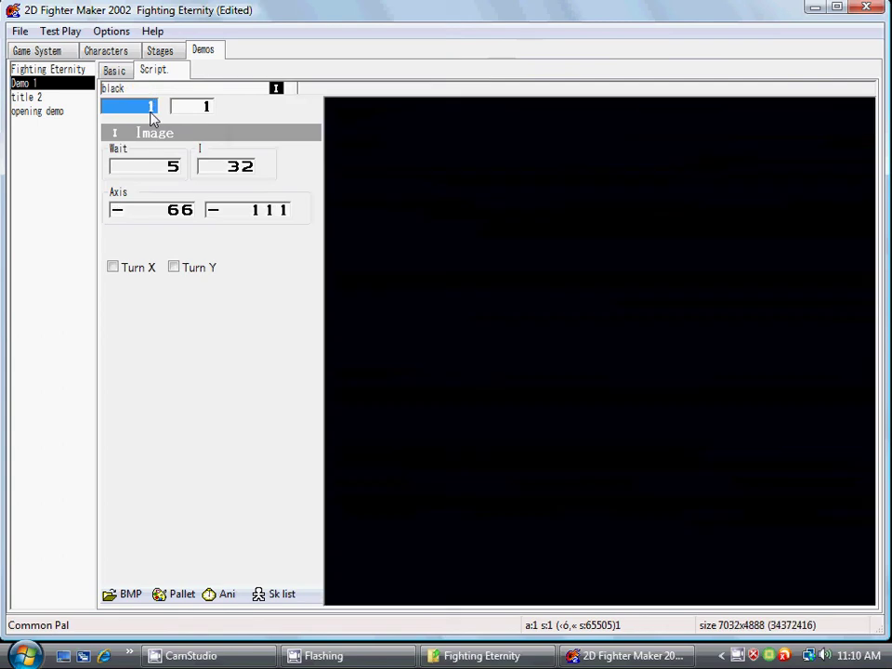
scroll(151, 118, "up", 1)
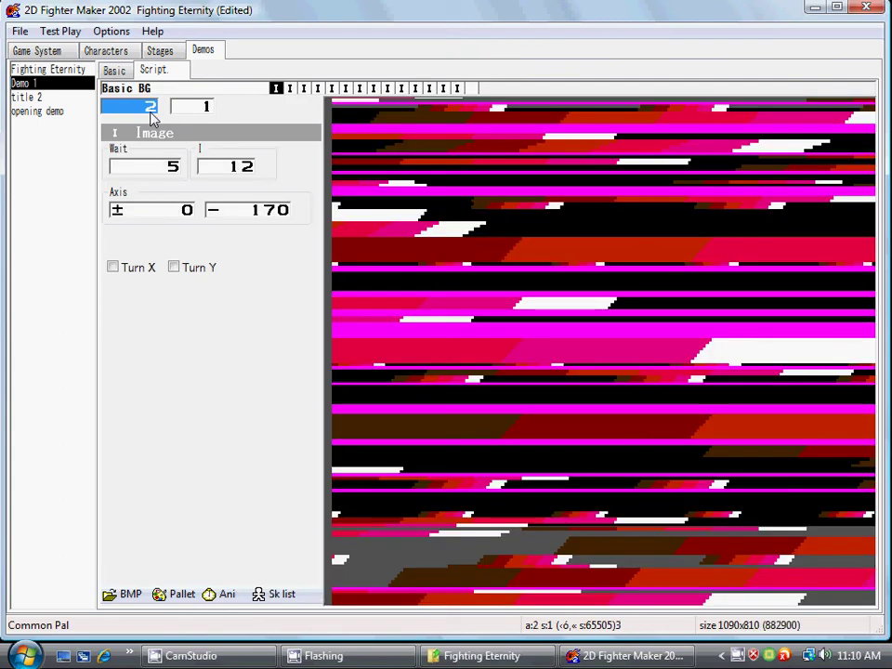
scroll(151, 118, "up", 2)
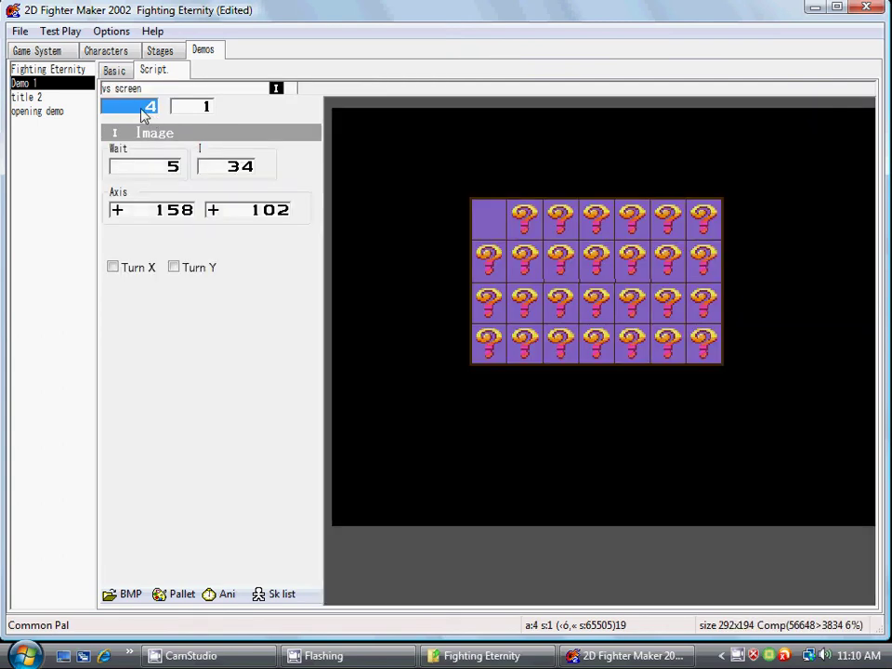
scroll(151, 118, "up", 1)
scroll(154, 114, "down", 1)
Step: Step back and forth through Demo 1's character portrait scripts, from triple x to novally, to compare the portraits' placement
left_click(153, 107)
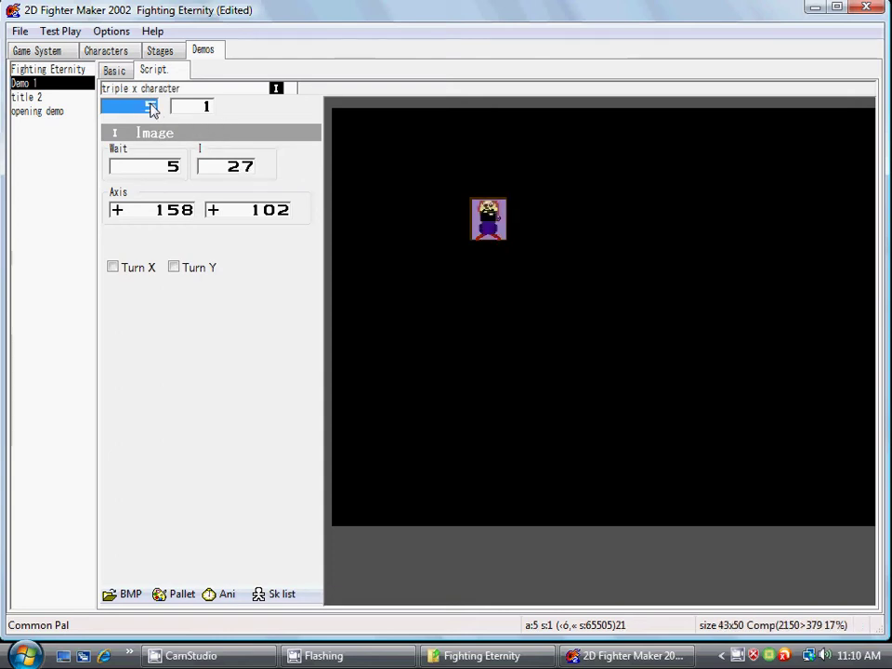
left_click(153, 107)
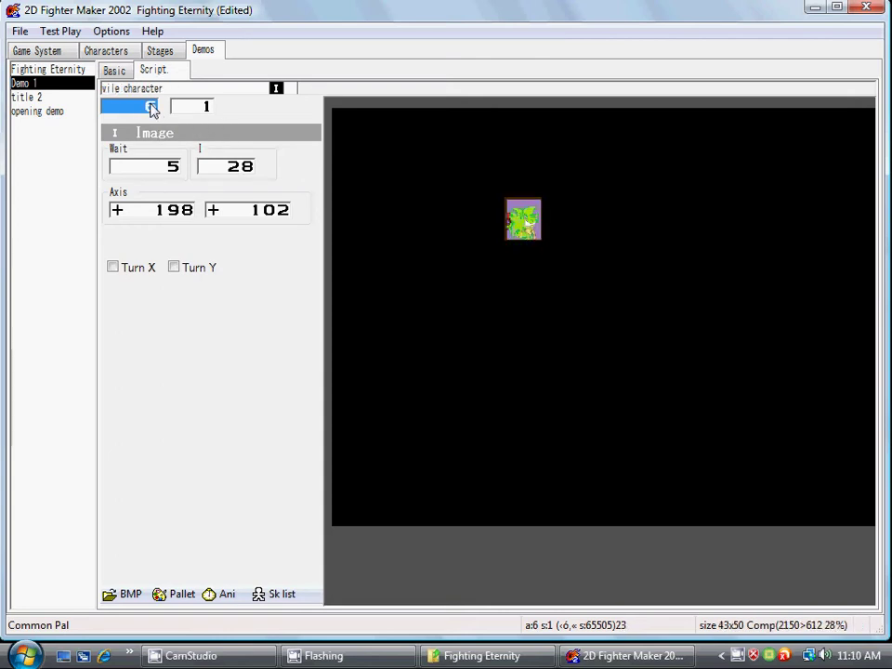
left_click(153, 107)
left_click(153, 106)
left_click(154, 107)
left_click(153, 105)
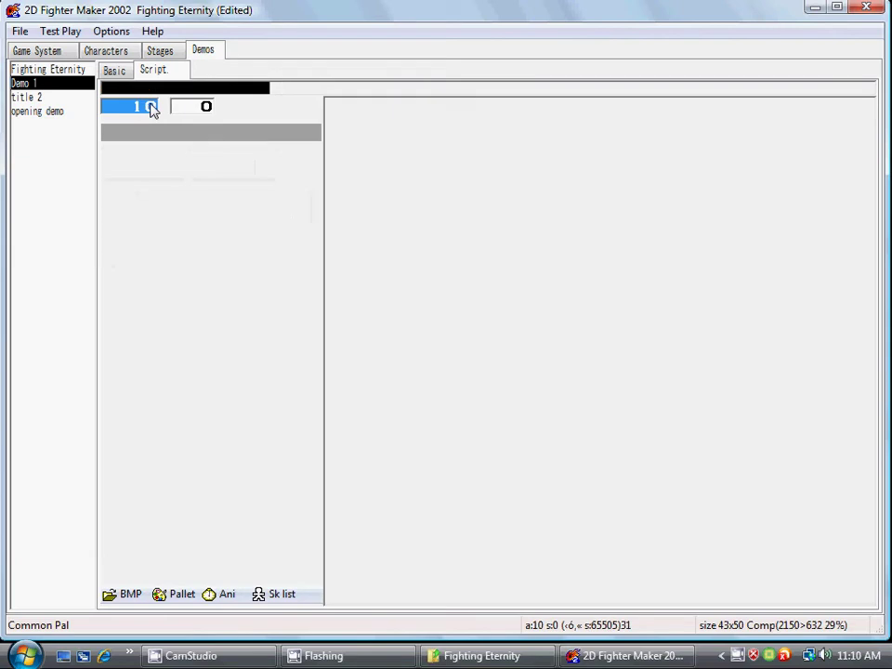
left_click(154, 110)
left_click(153, 110)
left_click(154, 109)
left_click(154, 110)
left_click(153, 110)
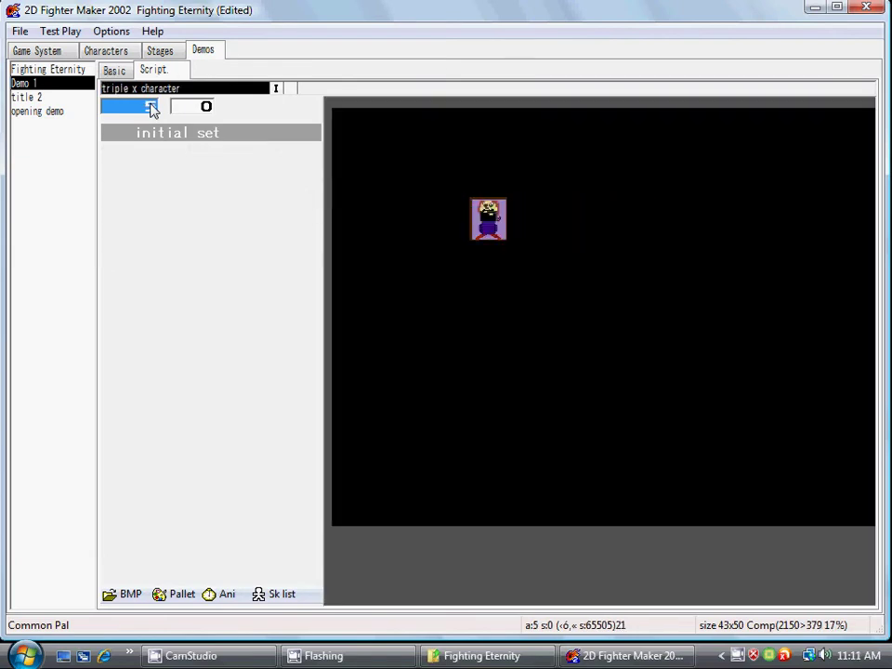
left_click(154, 107)
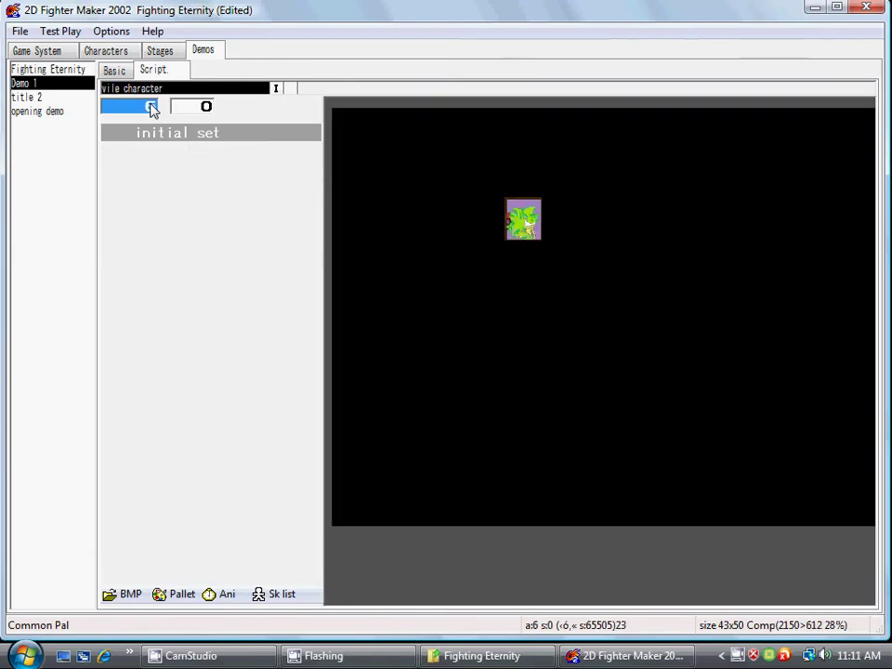
left_click(153, 107)
left_click(154, 107)
left_click(154, 105)
left_click(153, 105)
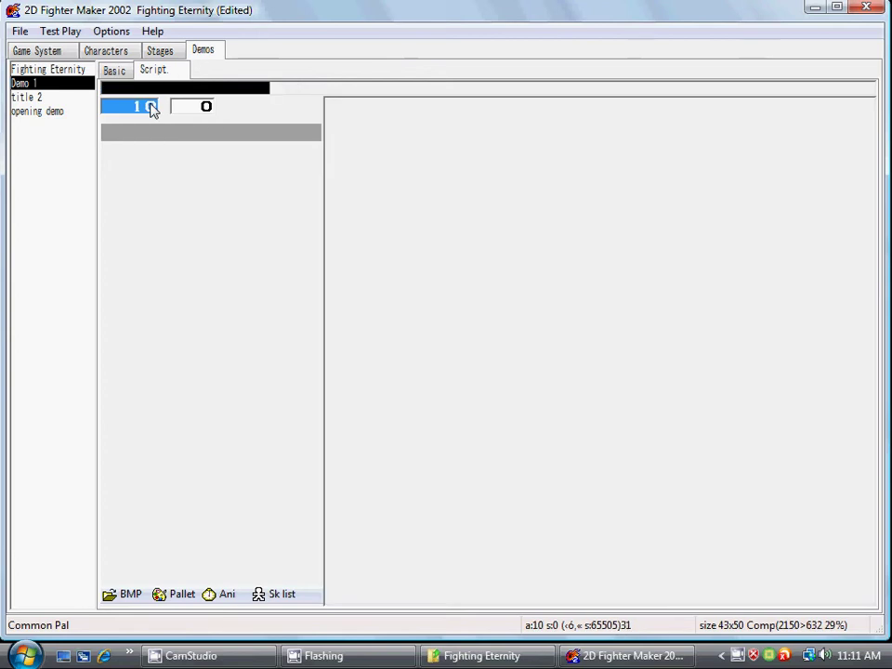
left_click(154, 110)
left_click(154, 110)
left_click(153, 109)
left_click(154, 110)
left_click(153, 110)
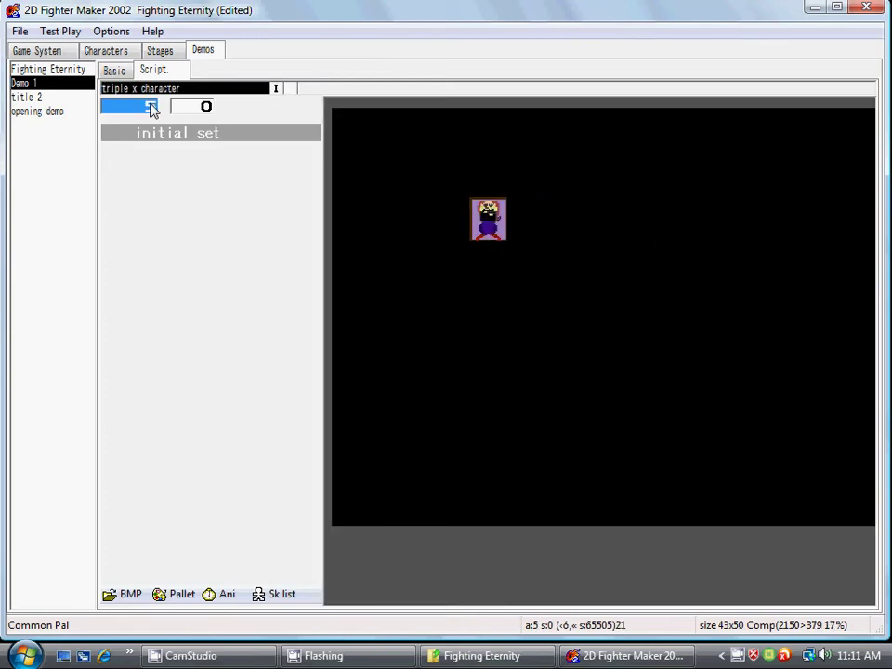
left_click(153, 106)
left_click(153, 110)
Step: Inspect the triple x character's image block and compare it with the vs screen grid and the other portrait scripts
left_click(276, 88)
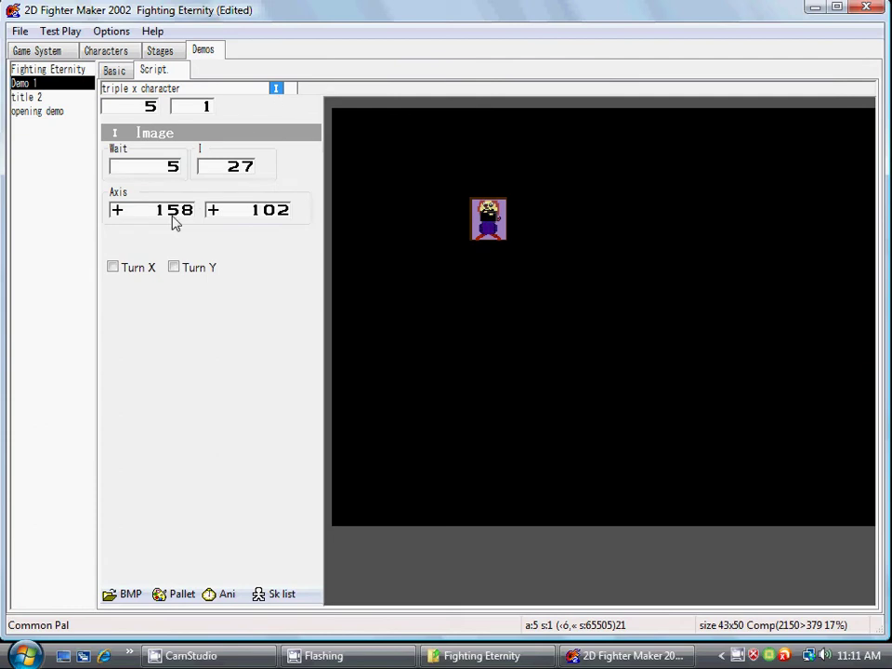
left_click(153, 110)
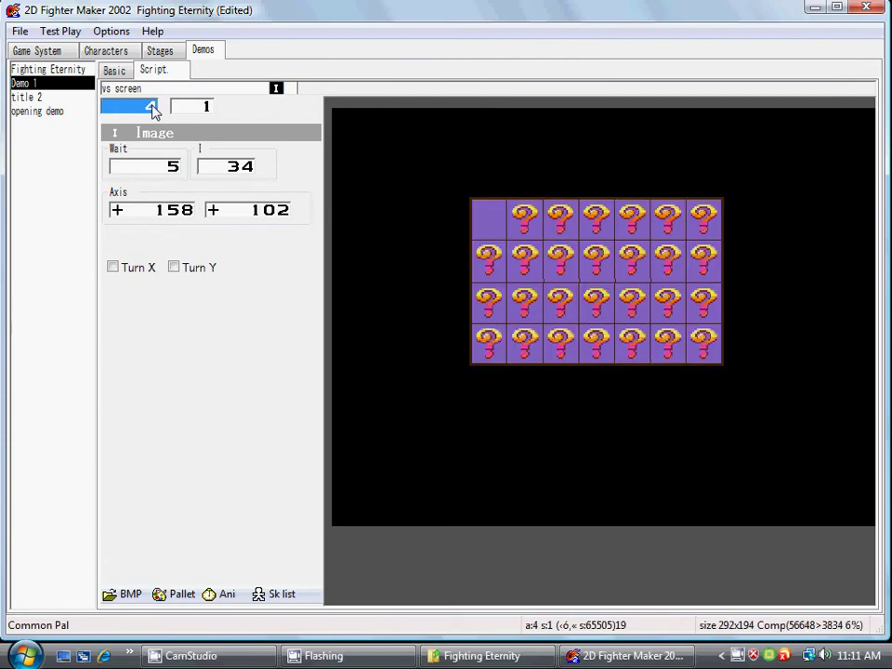
left_click(153, 106)
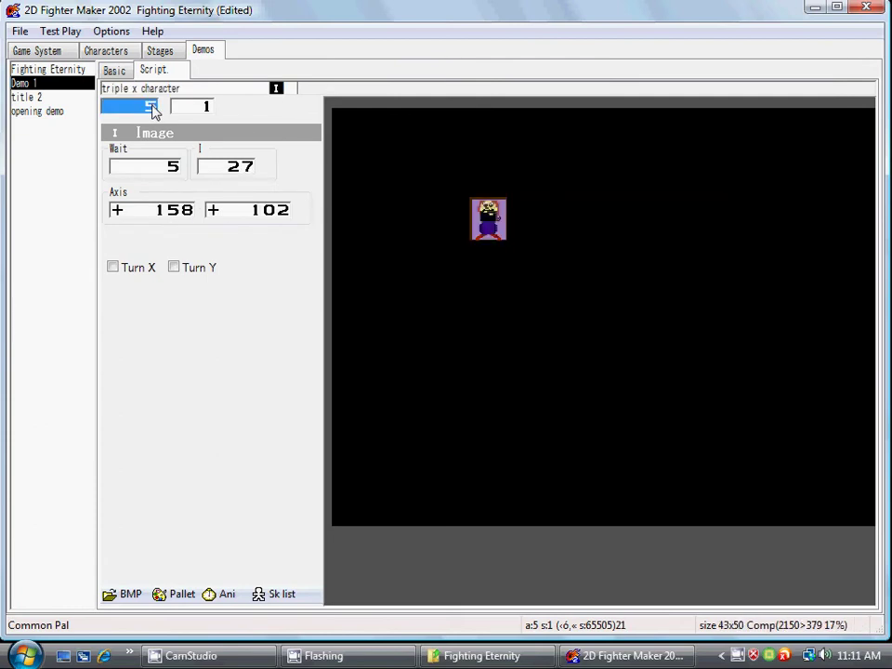
scroll(154, 109, "down", 2)
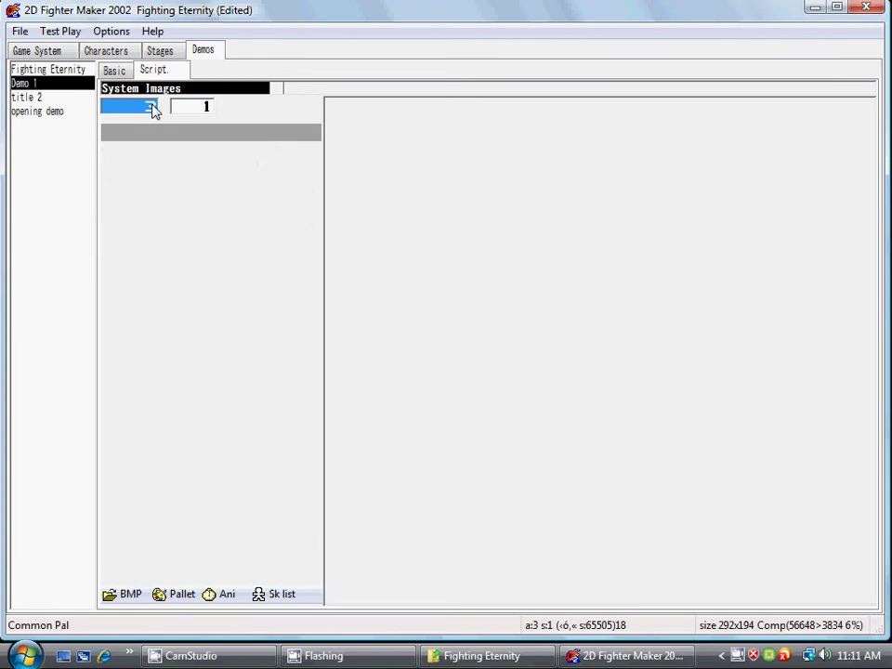
scroll(155, 110, "up", 3)
scroll(153, 110, "up", 3)
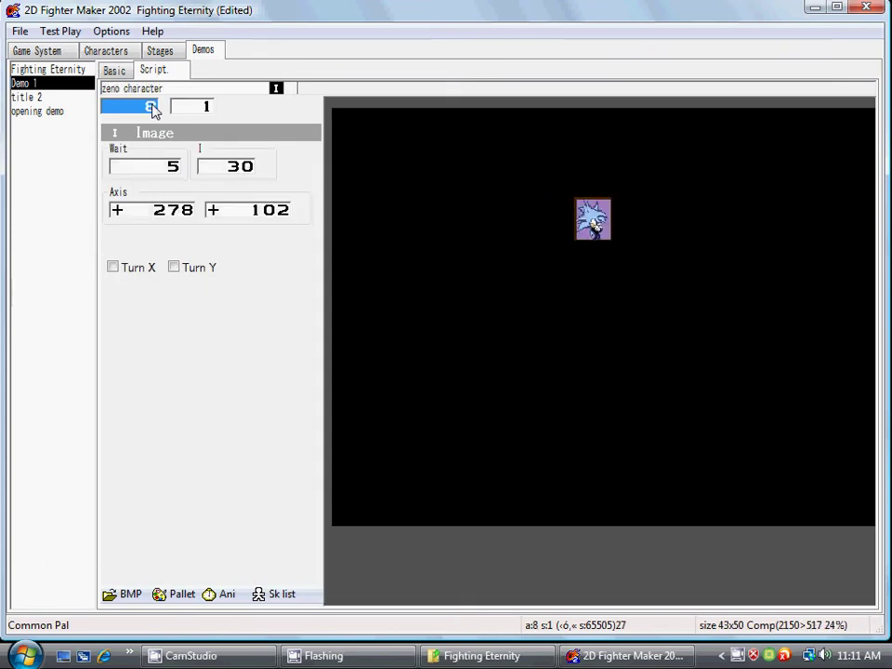
Step: Look through the Vile, Darise, Zeno and Novally player entries in the character list
left_click(98, 52)
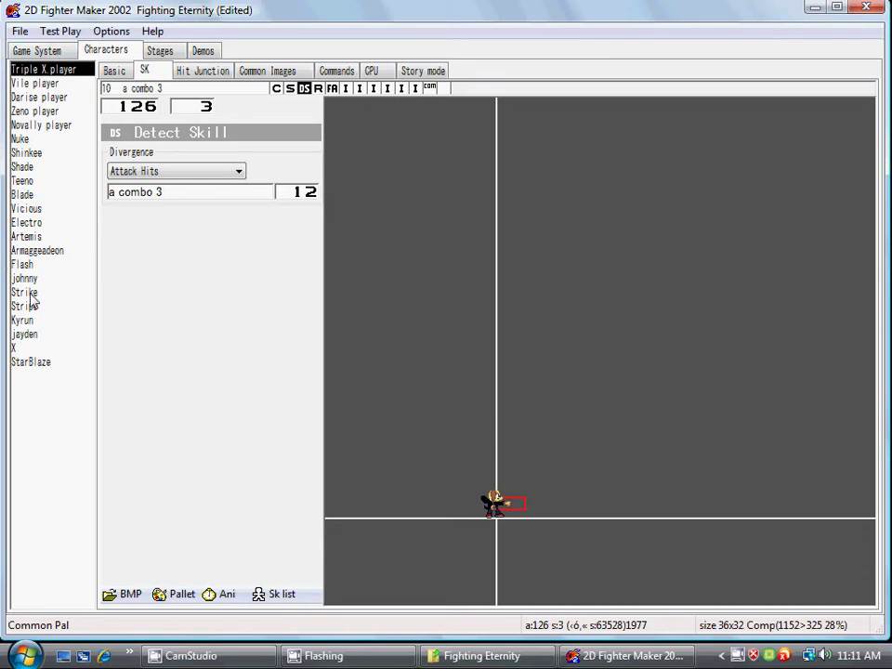
left_click(37, 83)
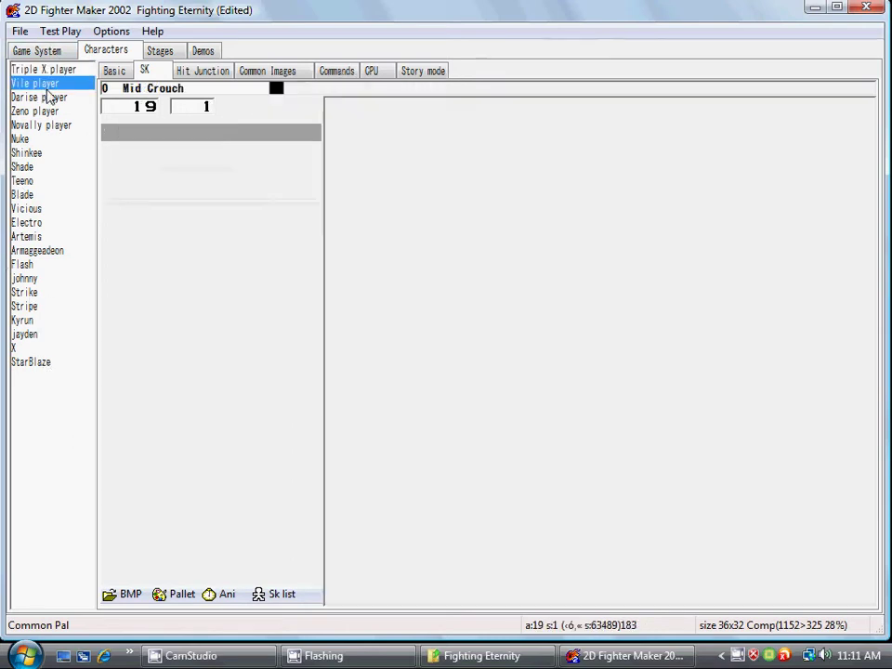
left_click(46, 97)
left_click(39, 110)
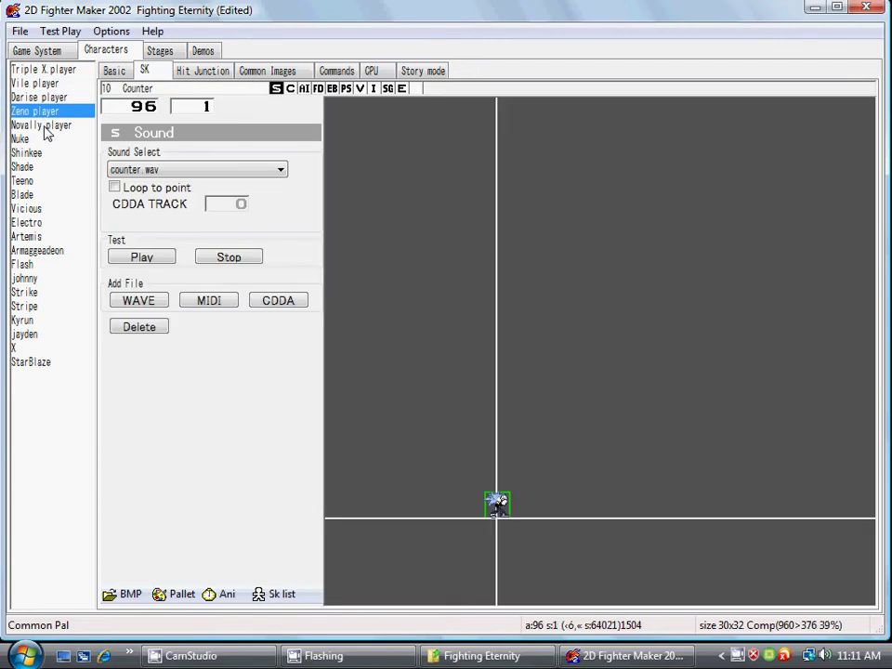
left_click(42, 124)
Step: Return to Demo 1's script and review the order and placement of the character portraits again
left_click(165, 53)
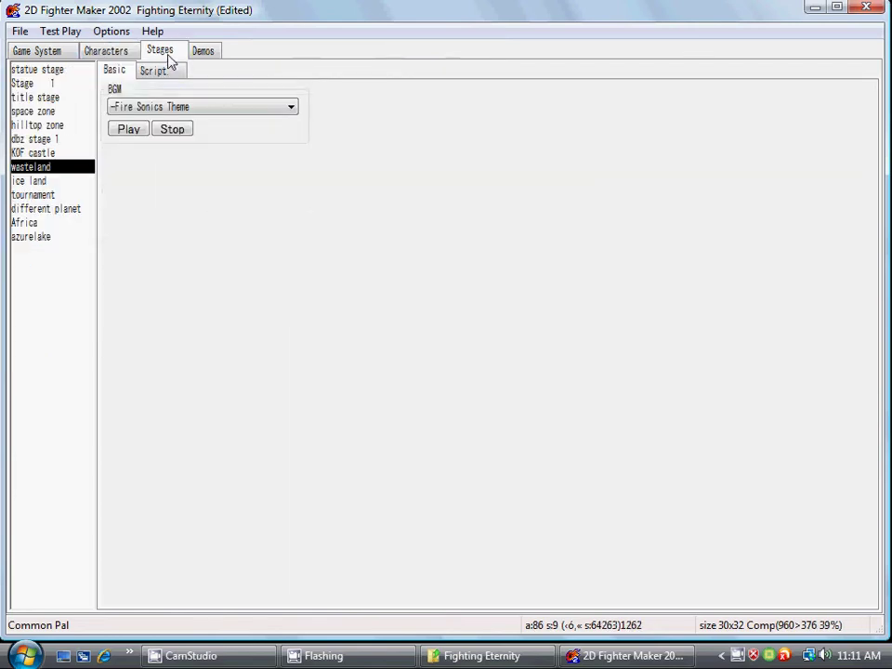
left_click(173, 73)
left_click(202, 54)
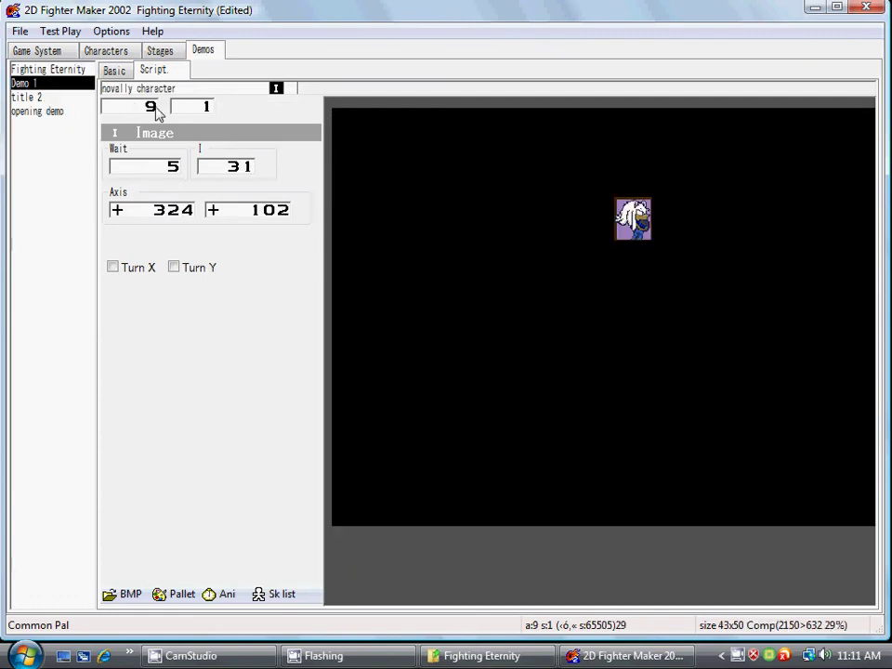
left_click(153, 108)
scroll(153, 108, "down", 4)
scroll(153, 108, "up", 4)
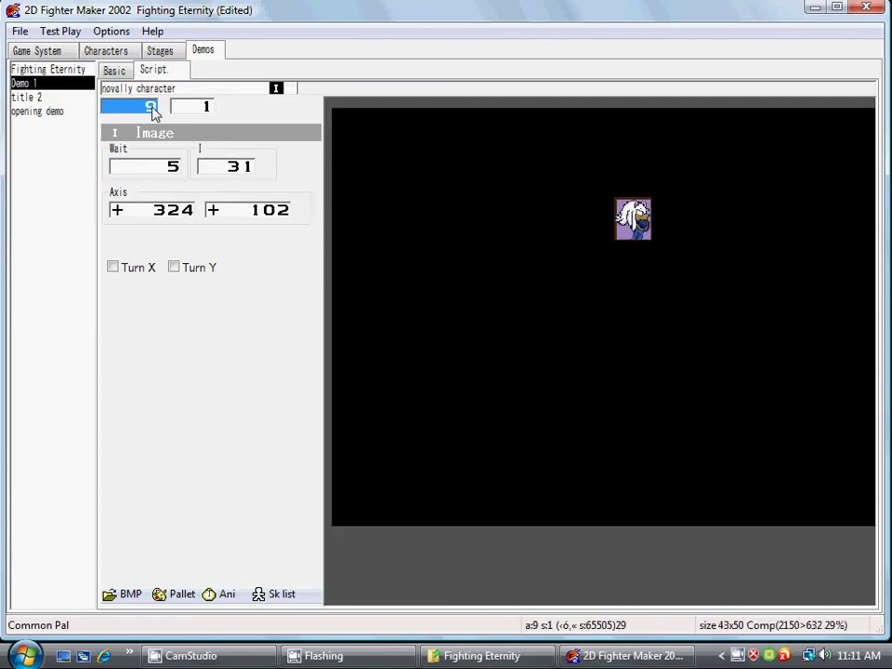
scroll(153, 108, "down", 3)
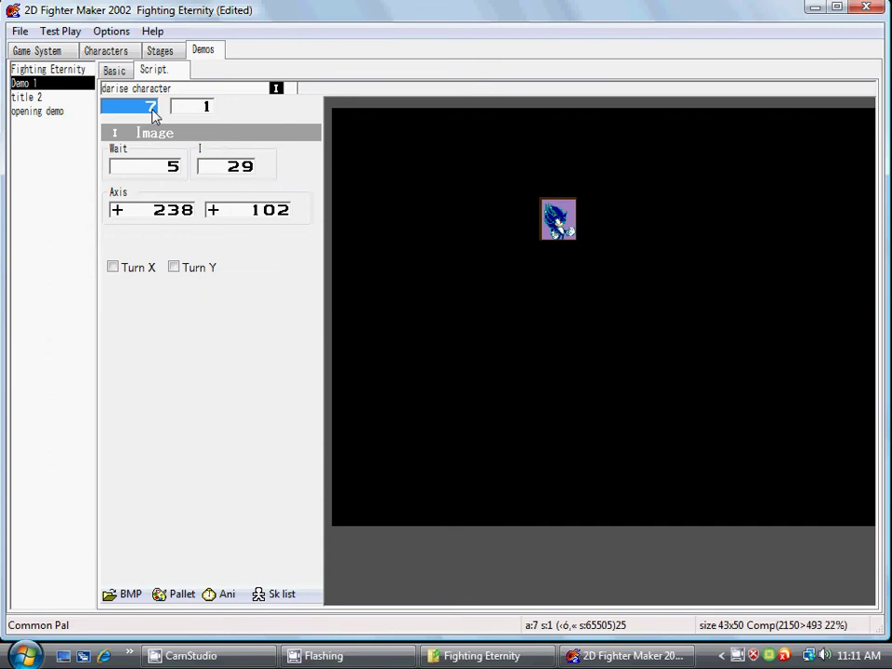
scroll(153, 108, "down", 3)
scroll(153, 107, "up", 4)
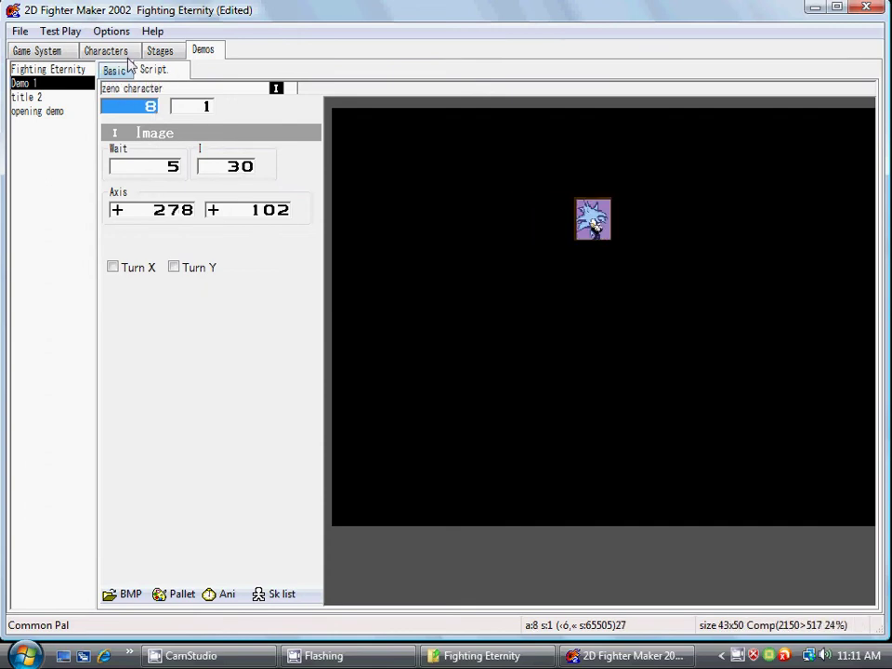
Step: Open the Triple X player's skills and go to skill 39, Char. Selection Pic
left_click(119, 52)
left_click(63, 71)
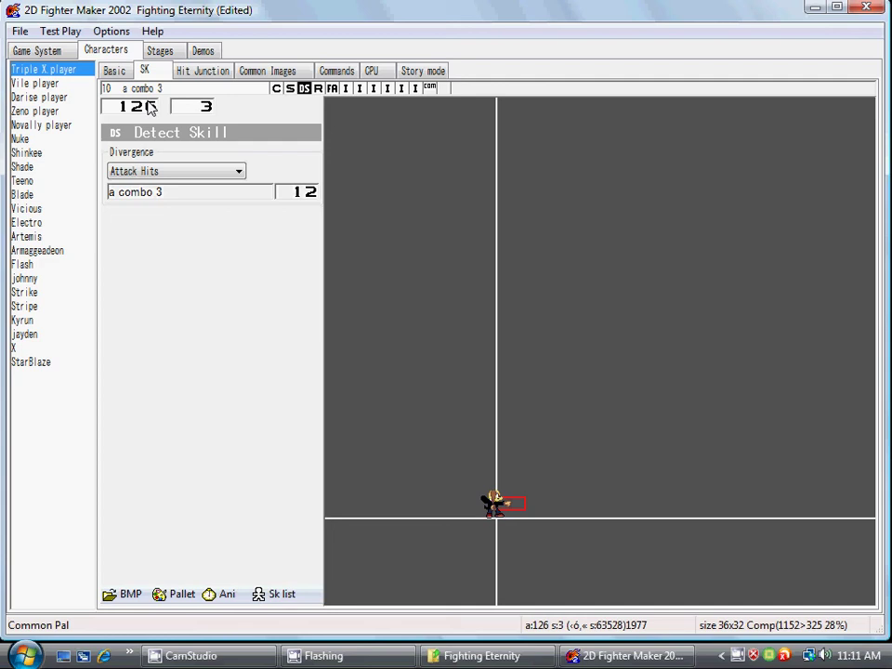
scroll(152, 107, "down", 10)
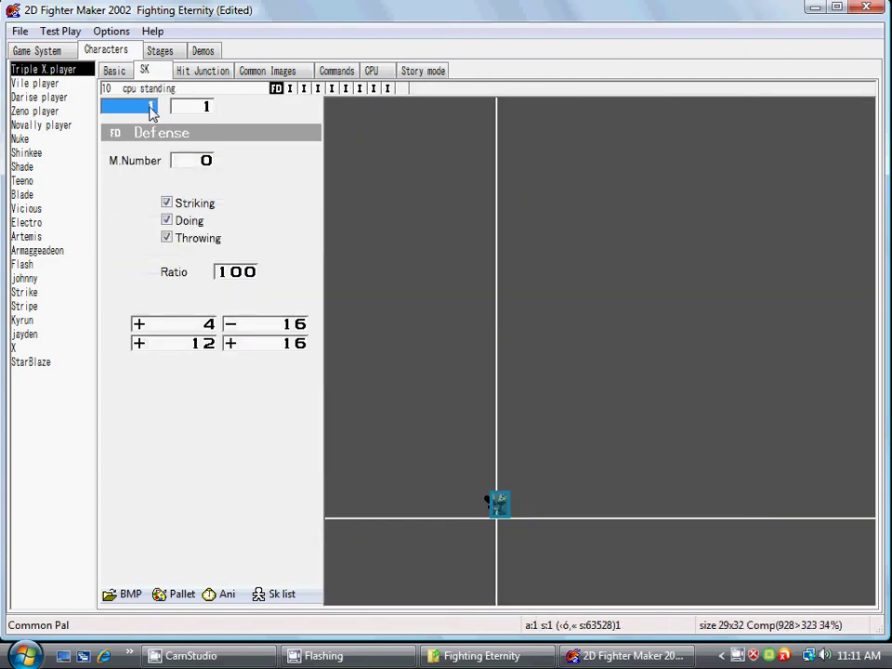
scroll(151, 107, "up", 13)
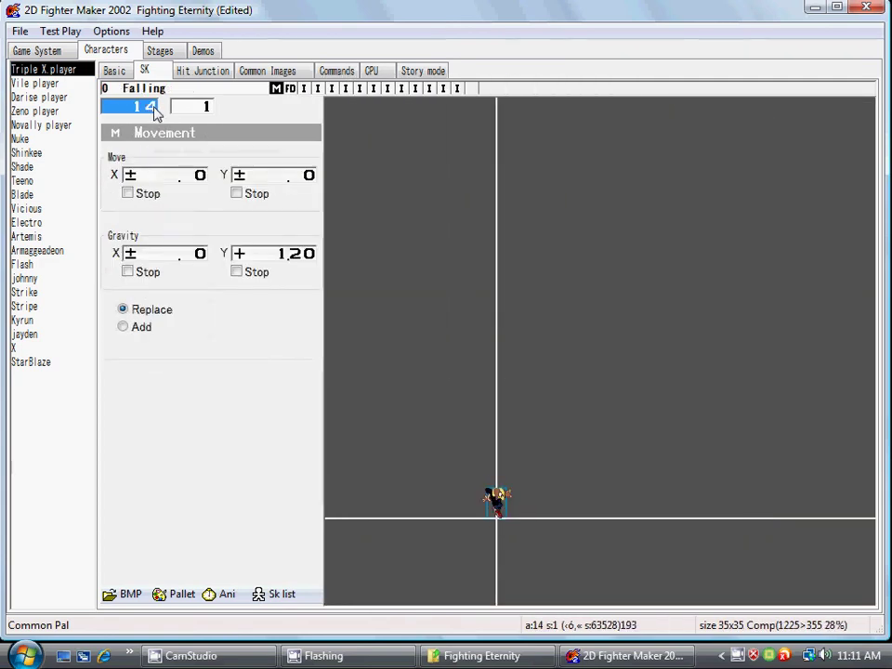
scroll(155, 109, "up", 11)
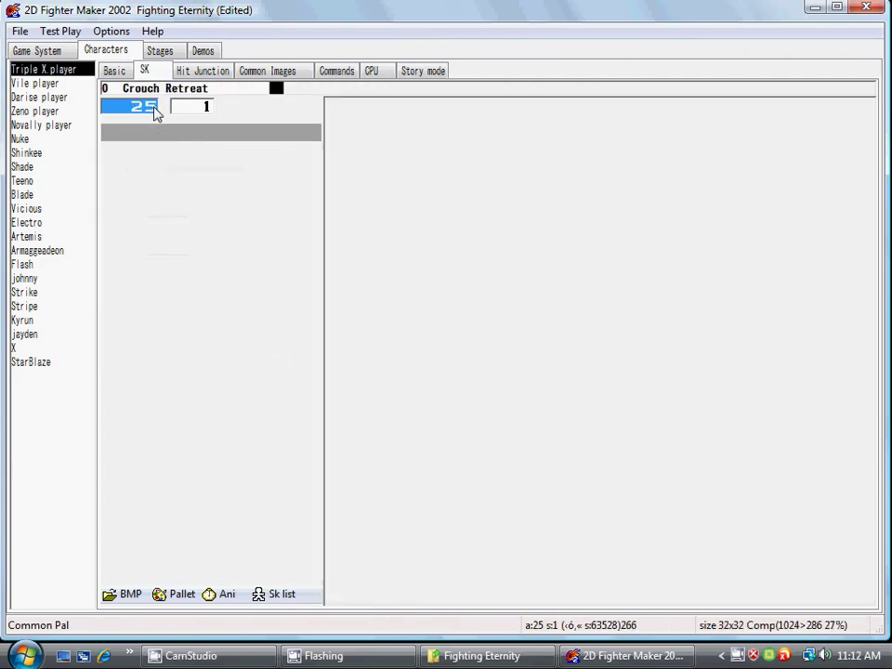
scroll(155, 110, "up", 10)
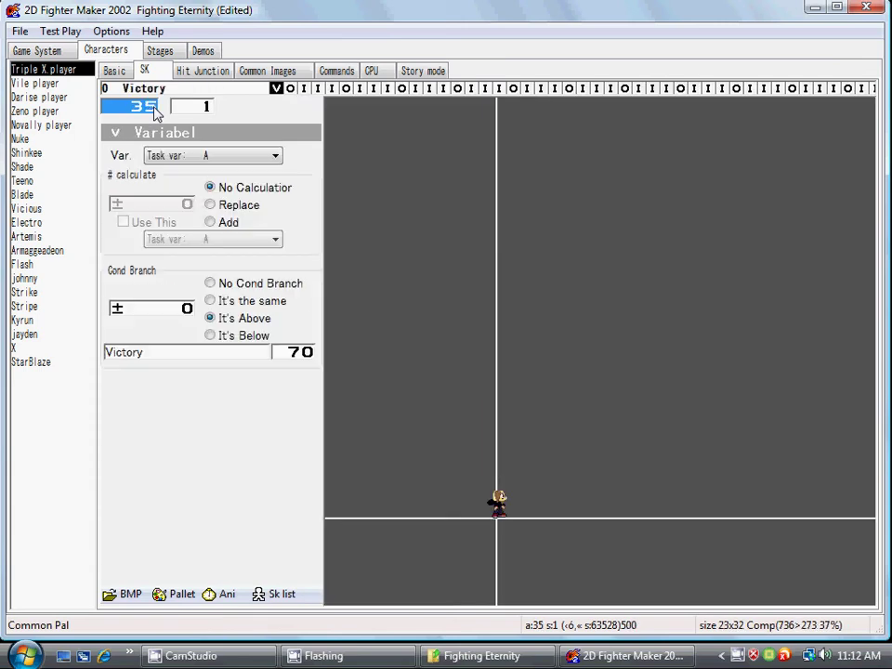
scroll(155, 110, "up", 5)
scroll(155, 110, "down", 1)
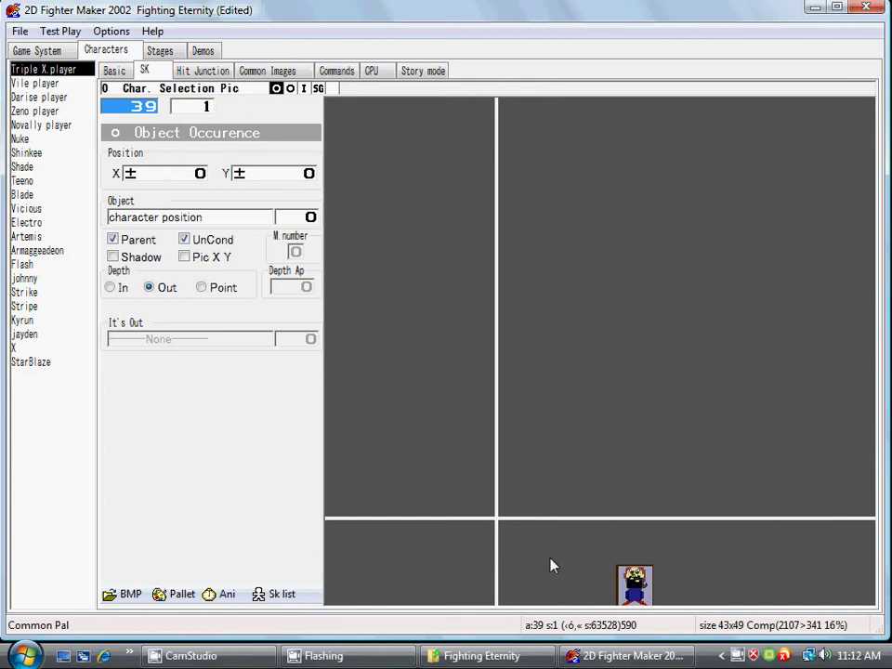
Step: Examine the portrait, object and GoTo blocks of Char. Selection Pic, and advance to skill 40, character select pic 2
left_click_drag(550, 565, 551, 560)
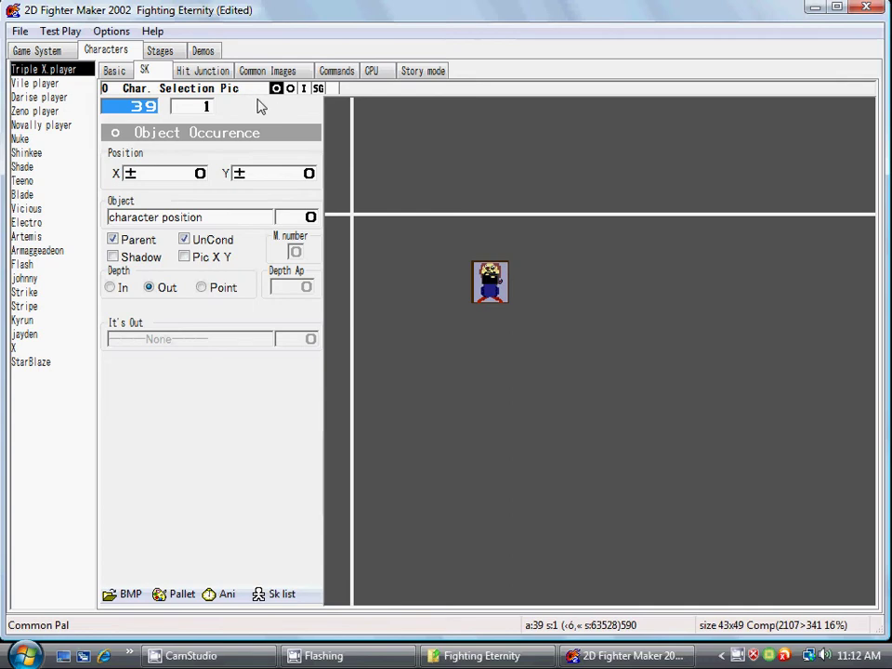
left_click(290, 88)
left_click(317, 88)
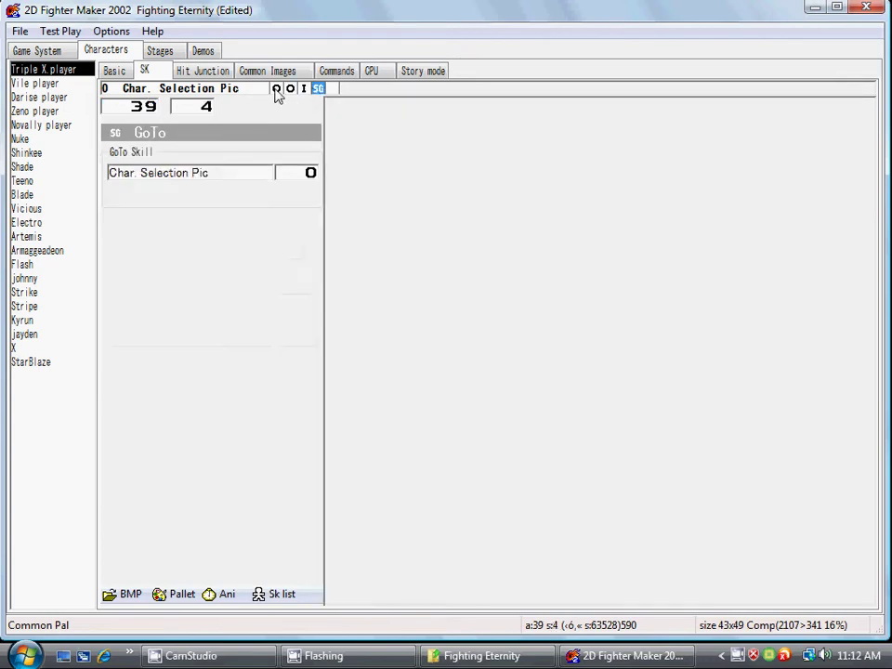
left_click(276, 88)
left_click(156, 111)
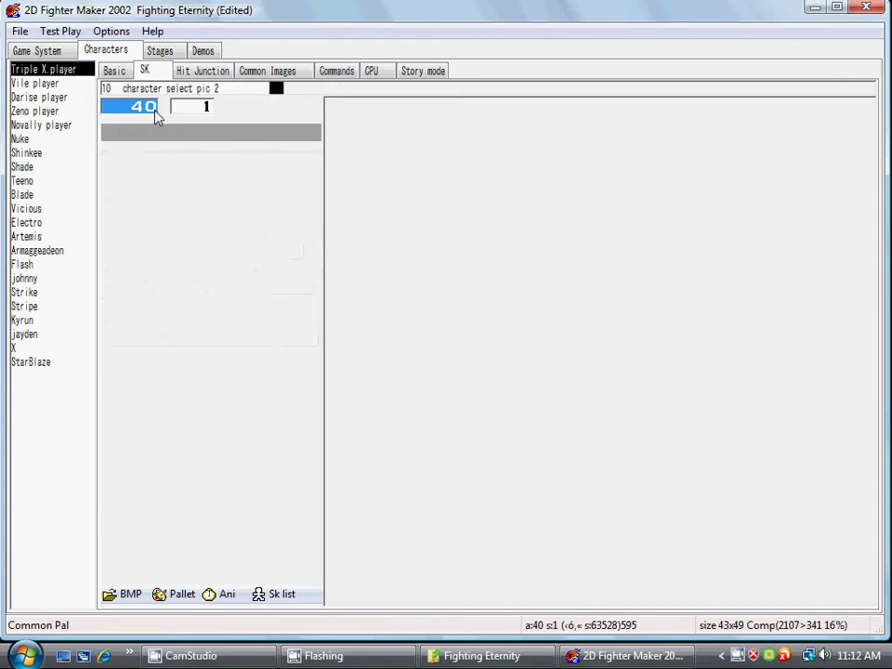
Step: Step through the skills around character select pic 2 and return to skill 39, Char. Selection Pic
left_click(156, 112)
left_click(156, 112)
right_click(158, 113)
right_click(149, 112)
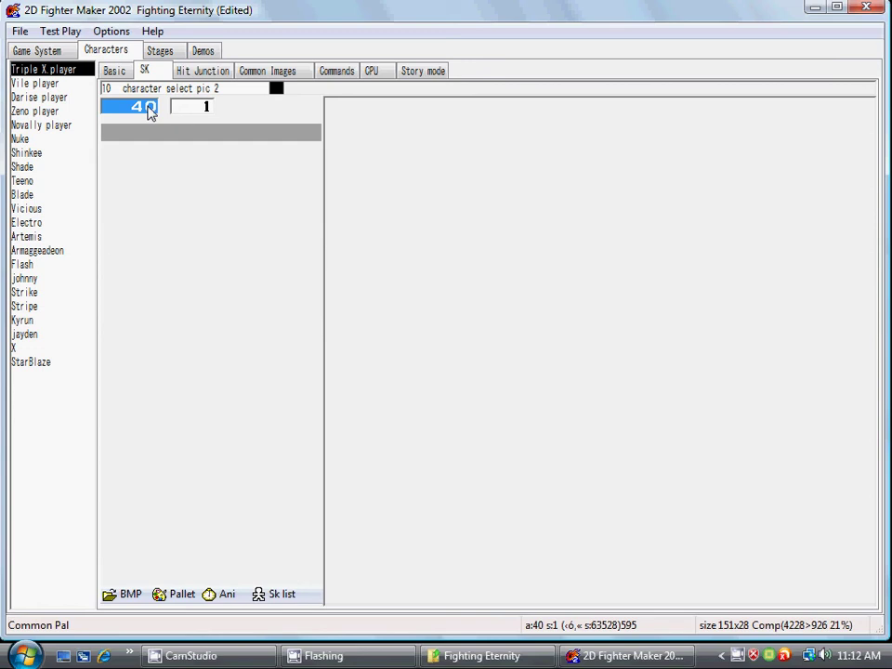
right_click(150, 112)
right_click(152, 112)
left_click(153, 111)
left_click(153, 112)
right_click(154, 111)
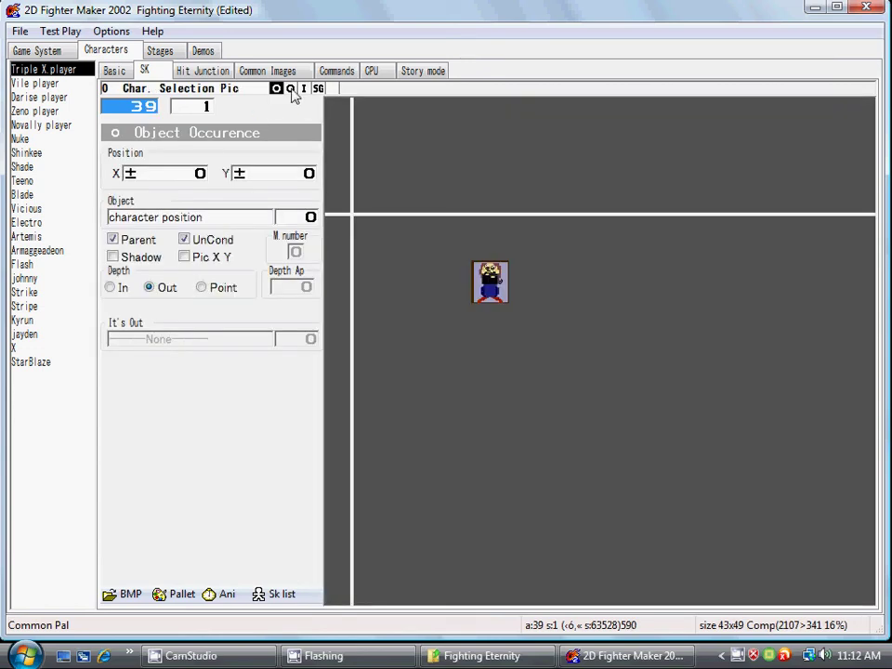
Step: Examine the character position and character select pic 2 object blocks and the image block of Char. Selection Pic
left_click(290, 89)
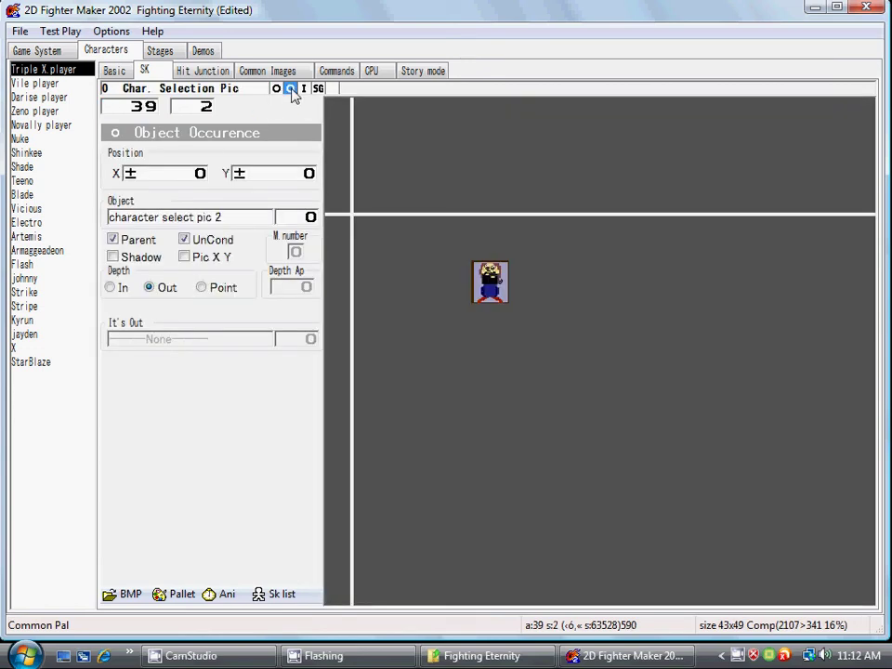
left_click(149, 108)
right_click(149, 108)
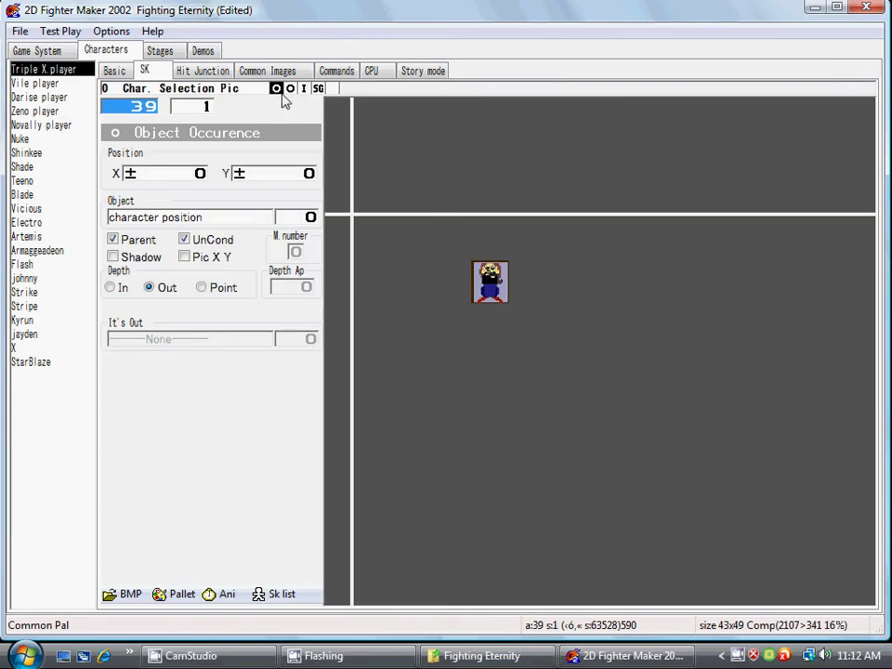
left_click(290, 90)
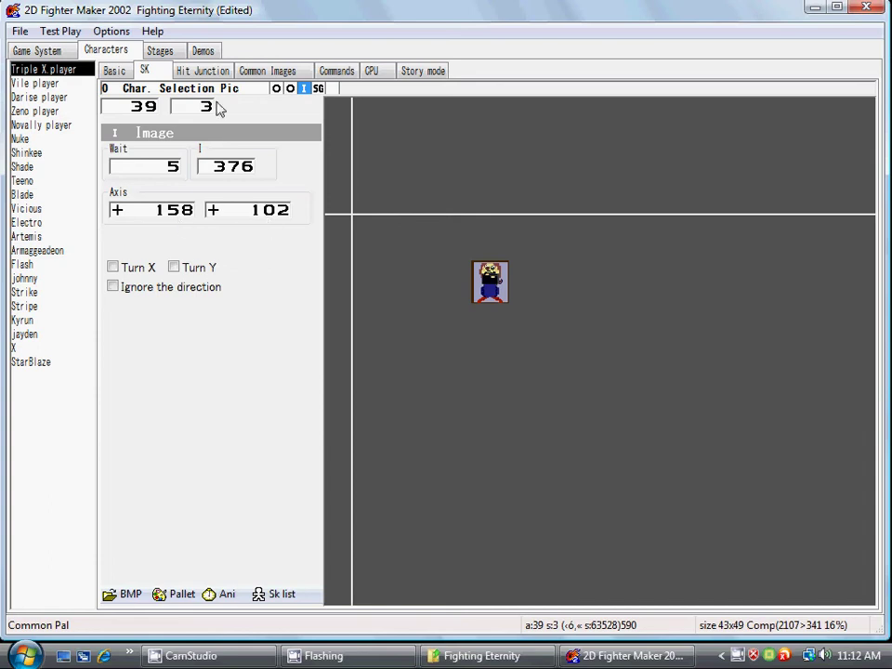
Step: Go to script 5, triple x character, in Demo 1 and check its portrait's axis values
left_click(204, 51)
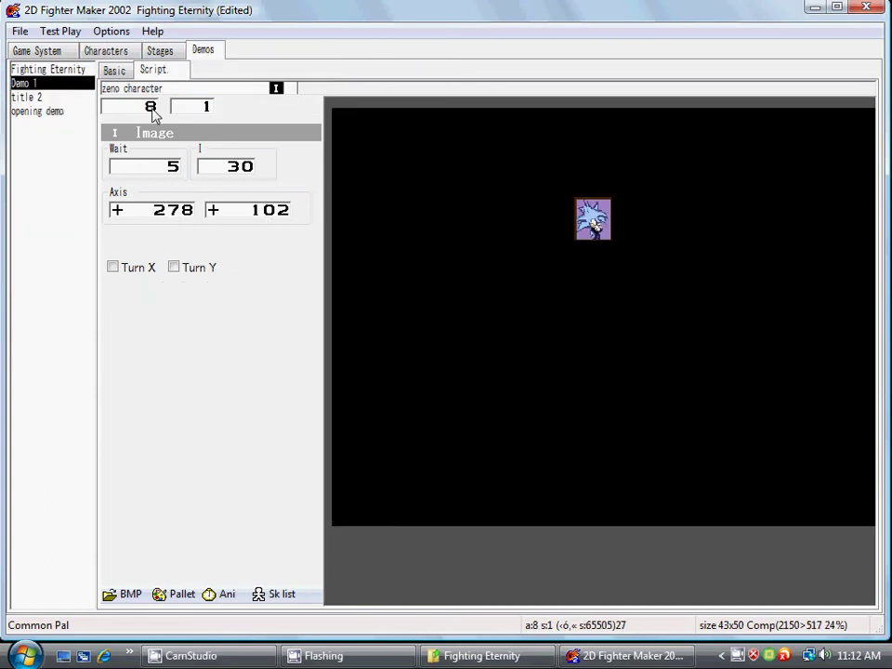
left_click(150, 110)
scroll(150, 109, "down", 2)
scroll(150, 109, "down", 1)
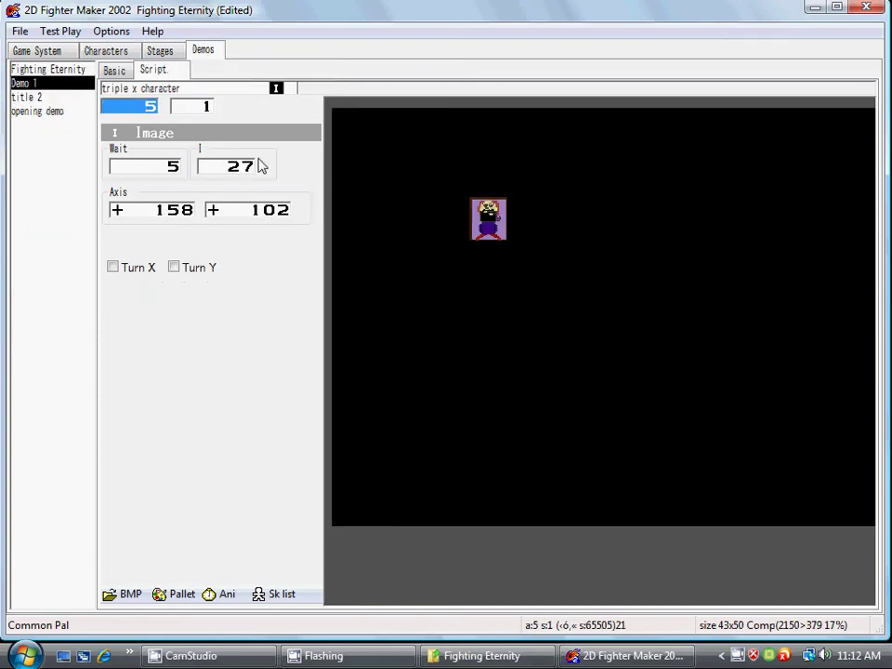
Step: Return to the Triple X player's Char. Selection Pic and examine its image and GoTo blocks
left_click(110, 52)
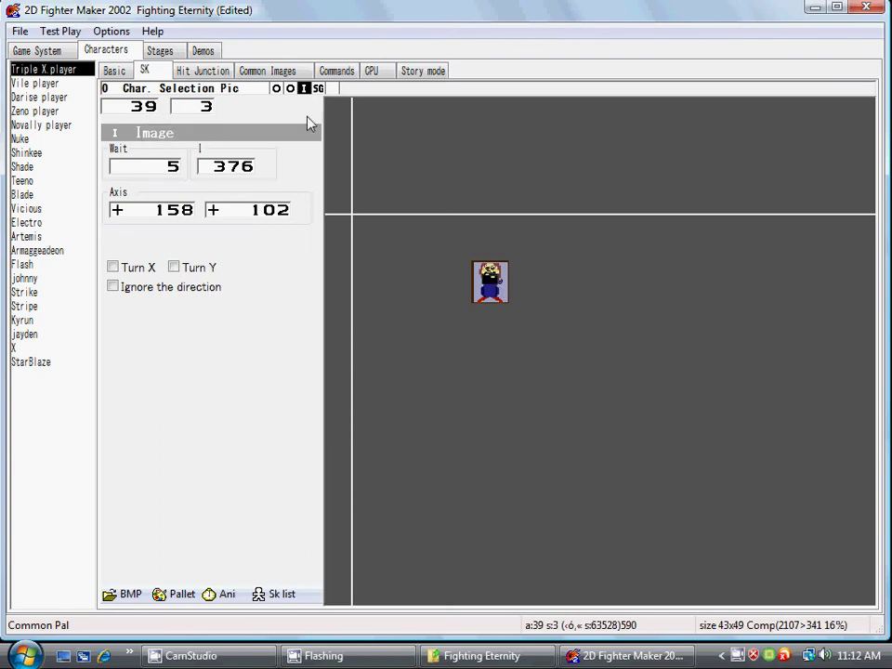
left_click(318, 89)
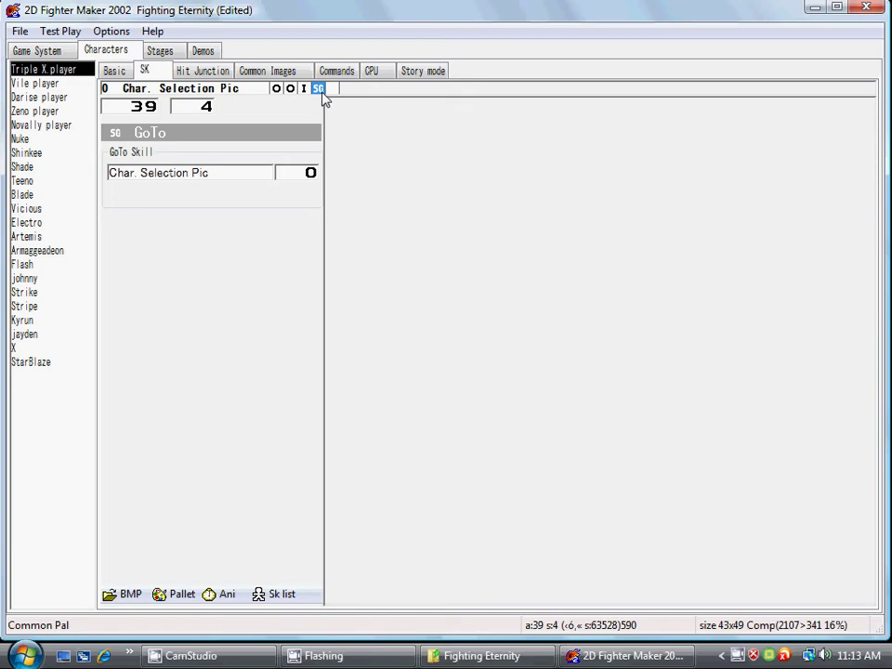
left_click(154, 107)
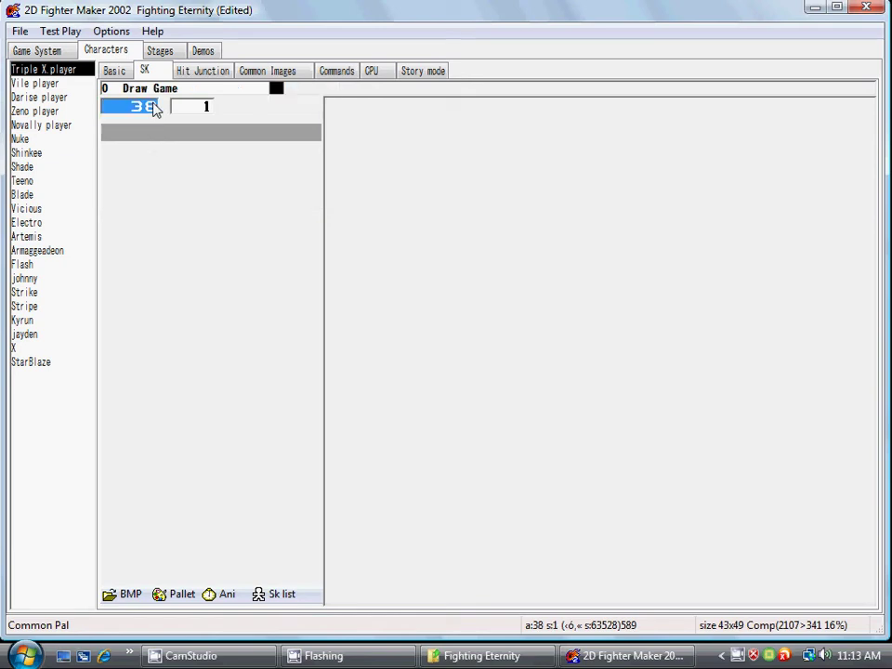
right_click(153, 108)
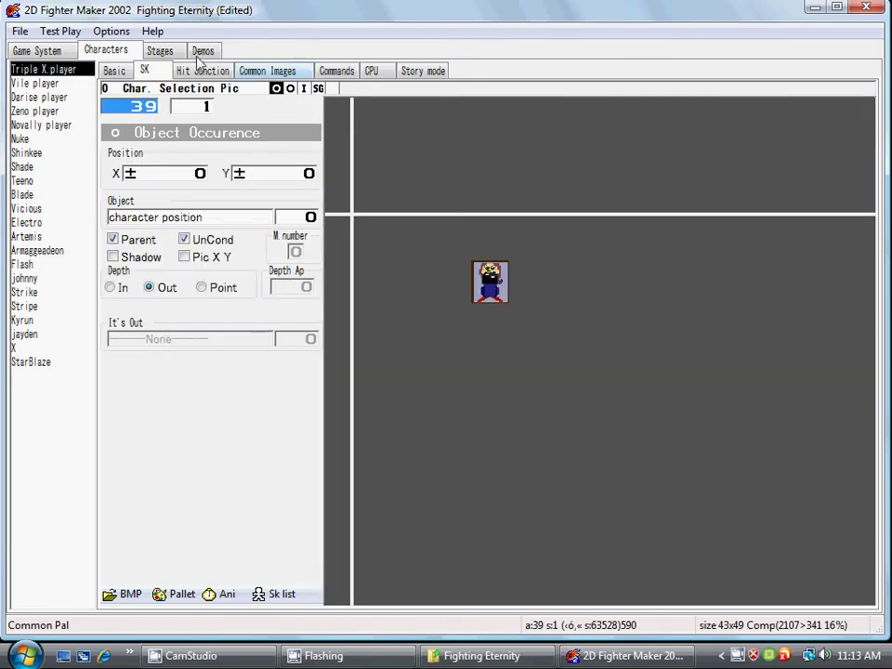
Step: Open the game system's basic scripts and go to script 84, 1P Vs screen Cursor
left_click(213, 53)
left_click(110, 53)
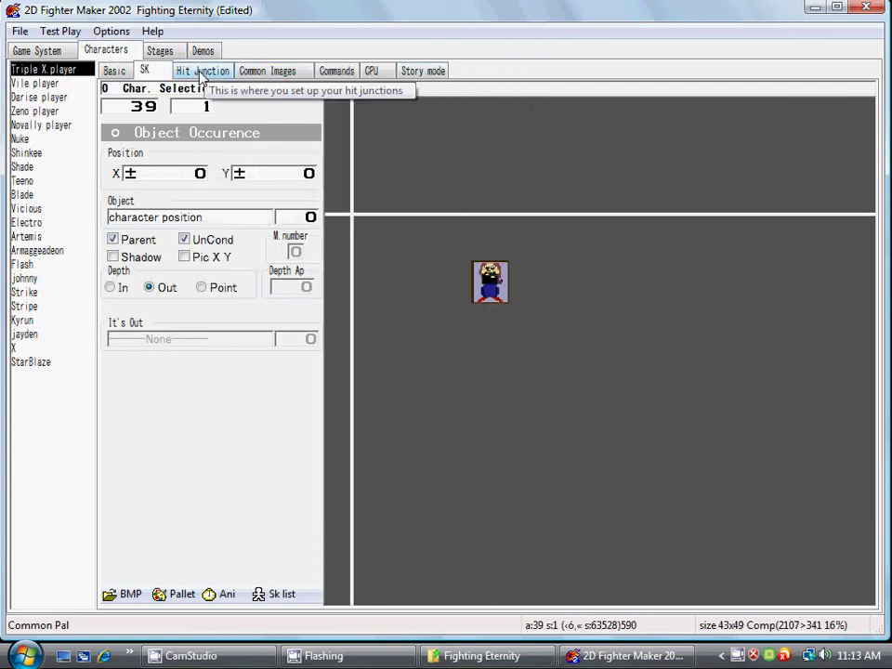
left_click(163, 51)
left_click(203, 52)
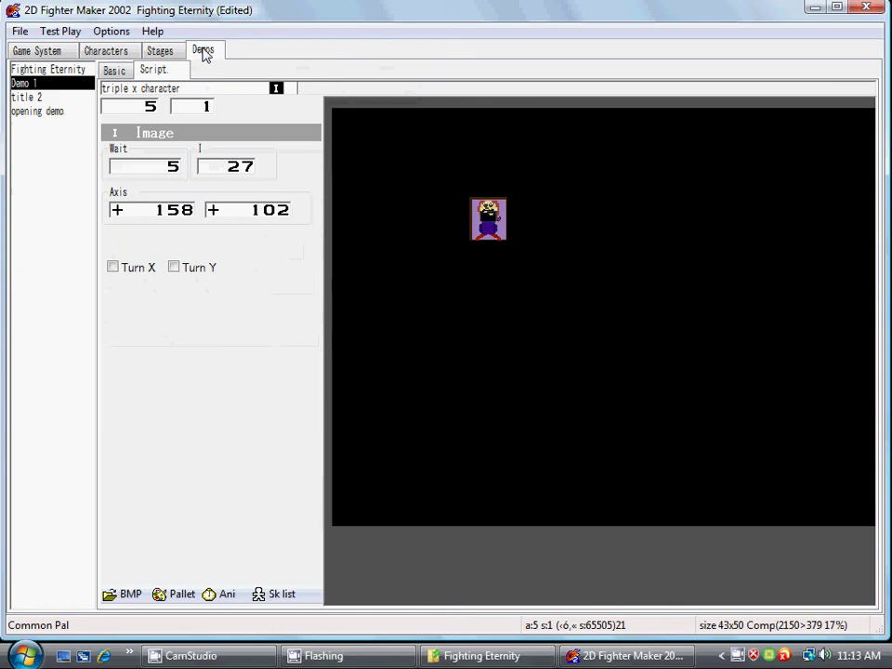
left_click(36, 51)
left_click(40, 110)
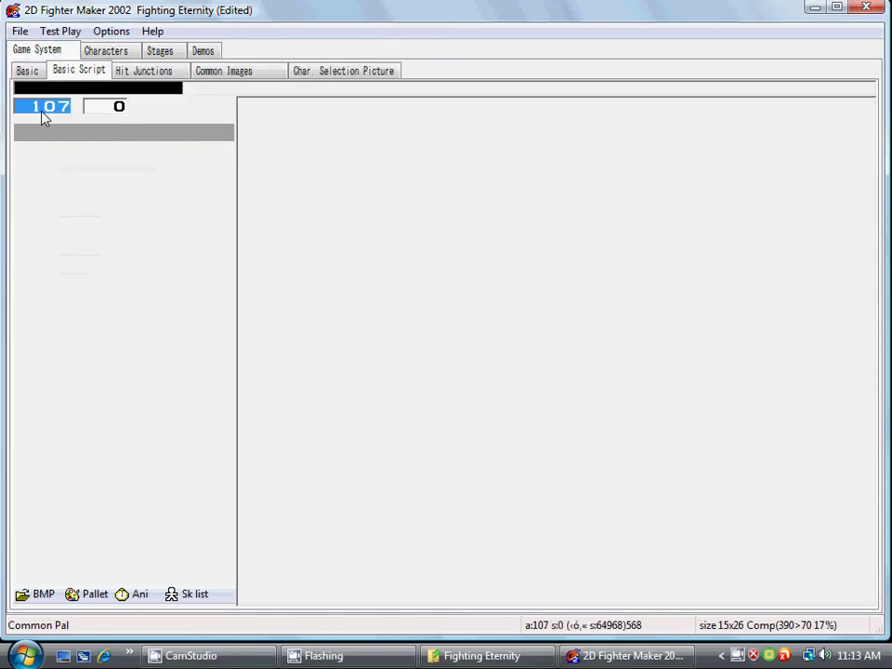
scroll(65, 112, "down", 1)
scroll(65, 112, "down", 17)
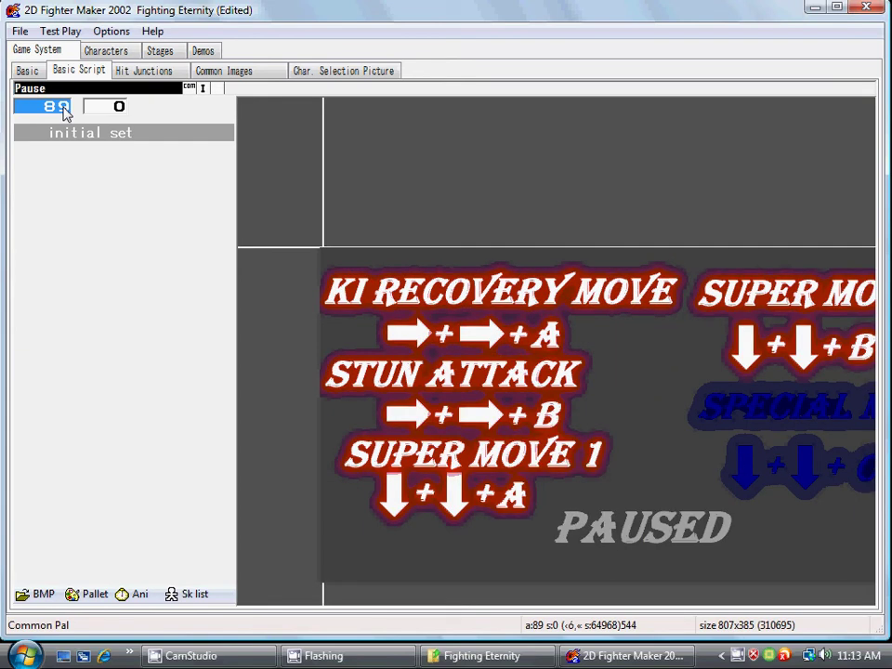
scroll(65, 110, "down", 5)
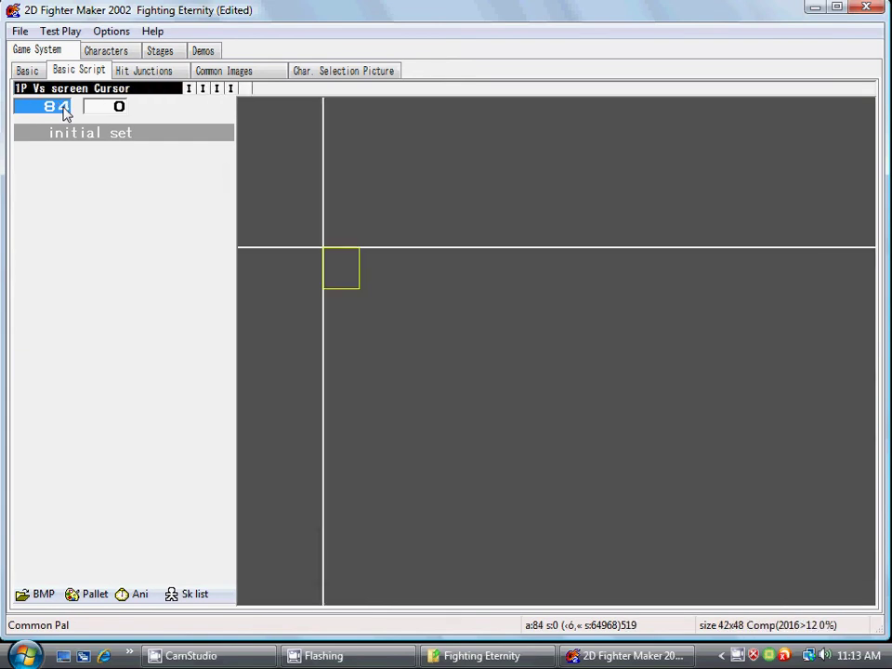
Step: Examine each of the four cursor image blocks in the 1P Vs screen Cursor script
scroll(65, 109, "down", 1)
scroll(65, 110, "up", 1)
left_click(189, 88)
left_click(203, 88)
left_click(217, 88)
left_click(230, 88)
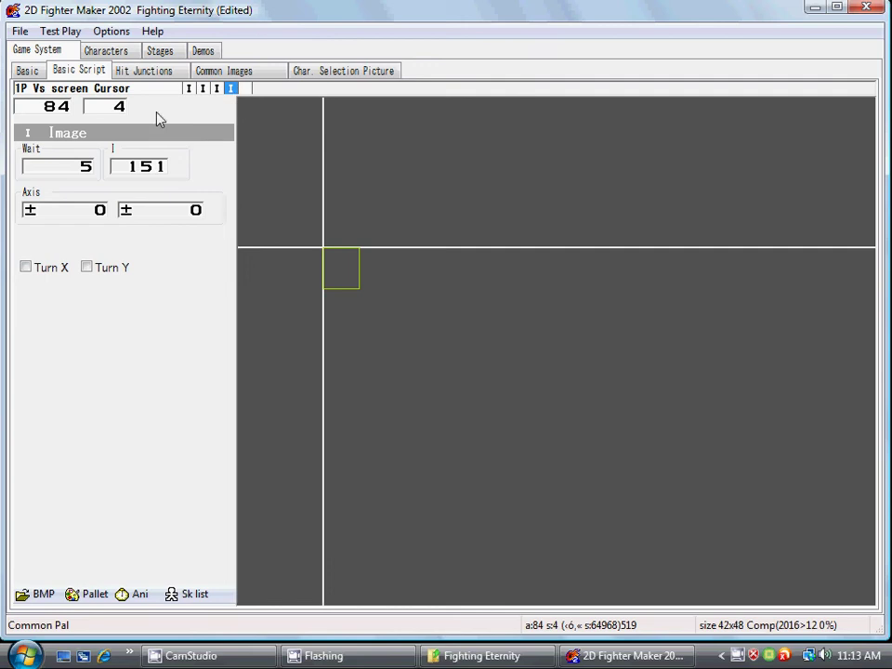
Step: Look at scripts 86 and 87, the 1P and 2P Vs cursors after input, including their image and End blocks
left_click(69, 112)
scroll(70, 111, "up", 2)
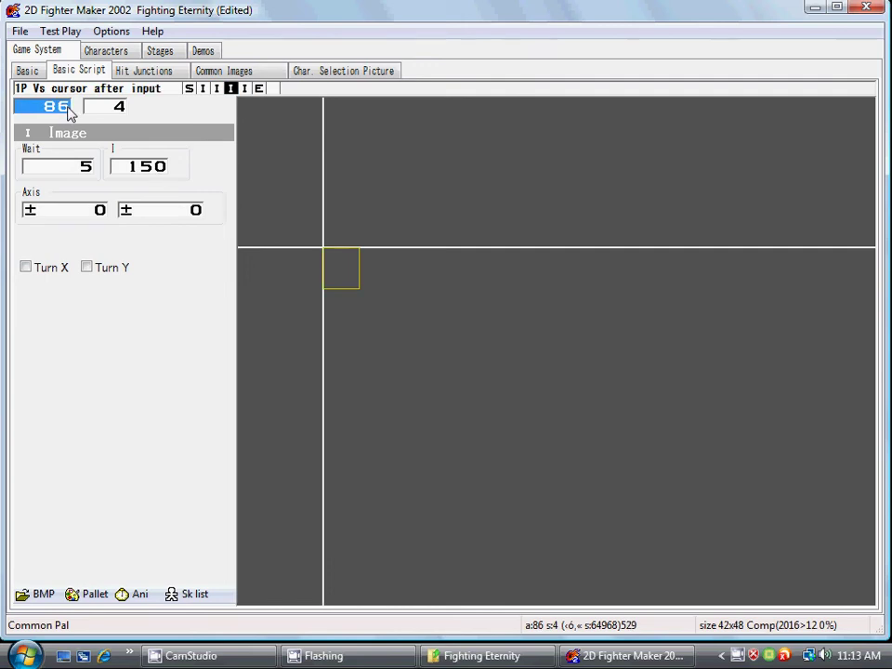
scroll(70, 111, "up", 1)
left_click(205, 89)
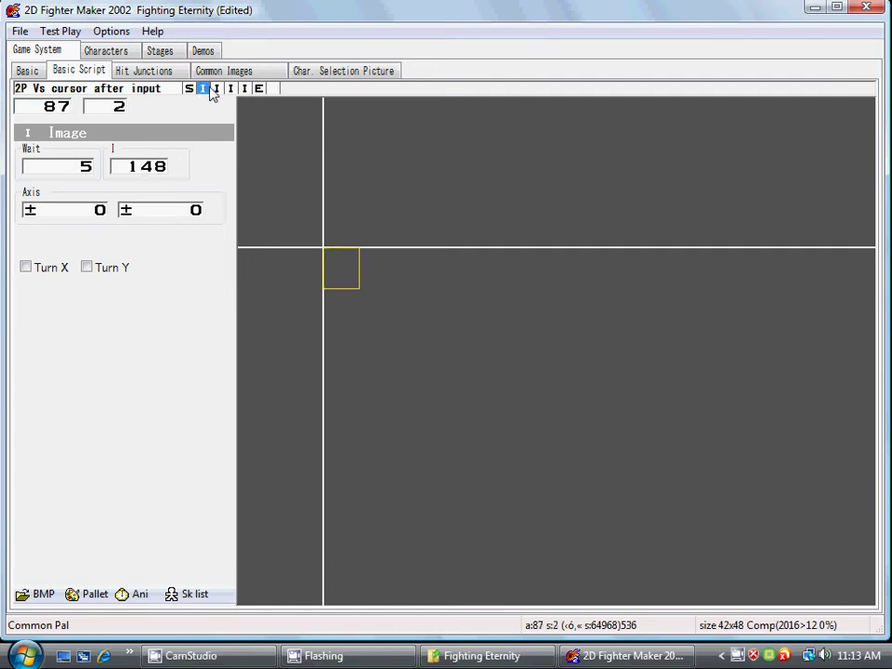
left_click(258, 88)
Step: Compare the Vs screen cursor scripts again and examine the sound and image blocks of 1P Vs cursor after input
left_click(62, 110)
scroll(64, 109, "down", 4)
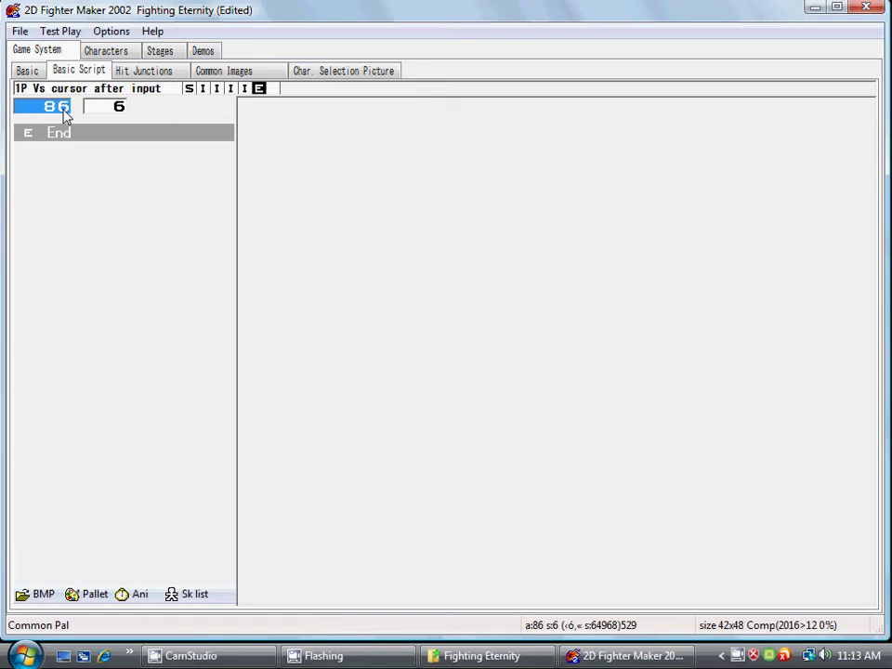
scroll(65, 113, "up", 5)
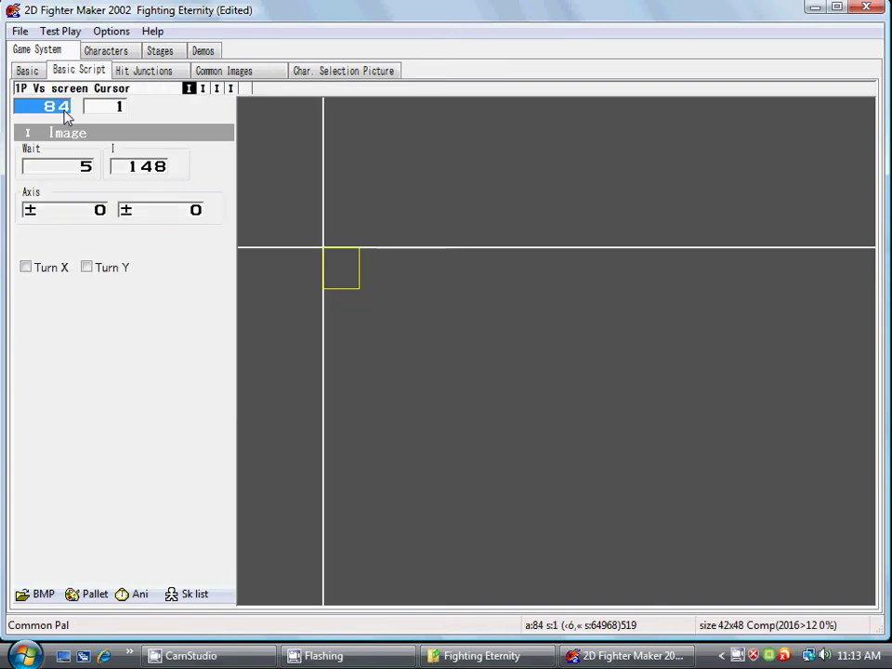
scroll(65, 113, "down", 2)
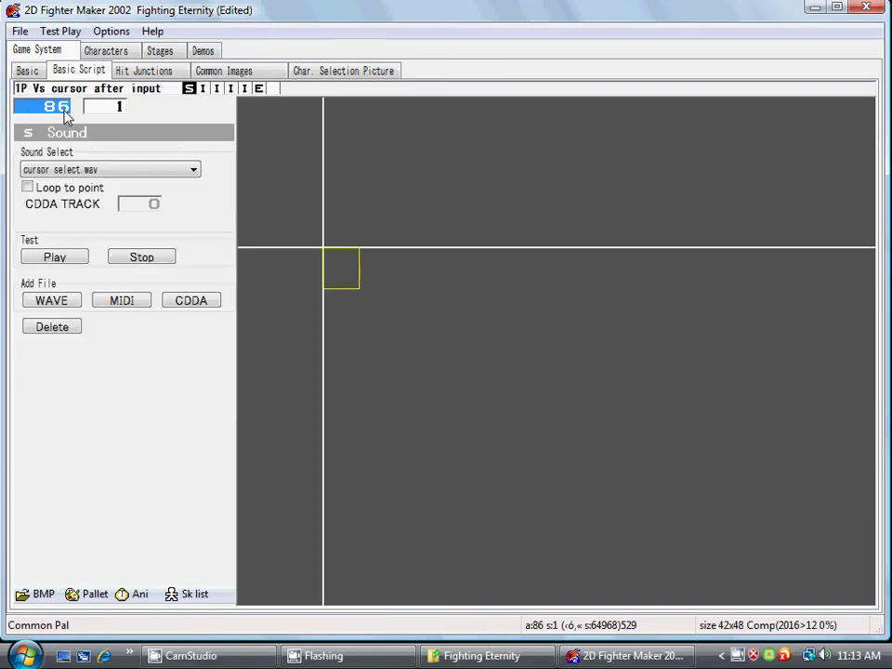
left_click(216, 89)
left_click(231, 89)
left_click(244, 89)
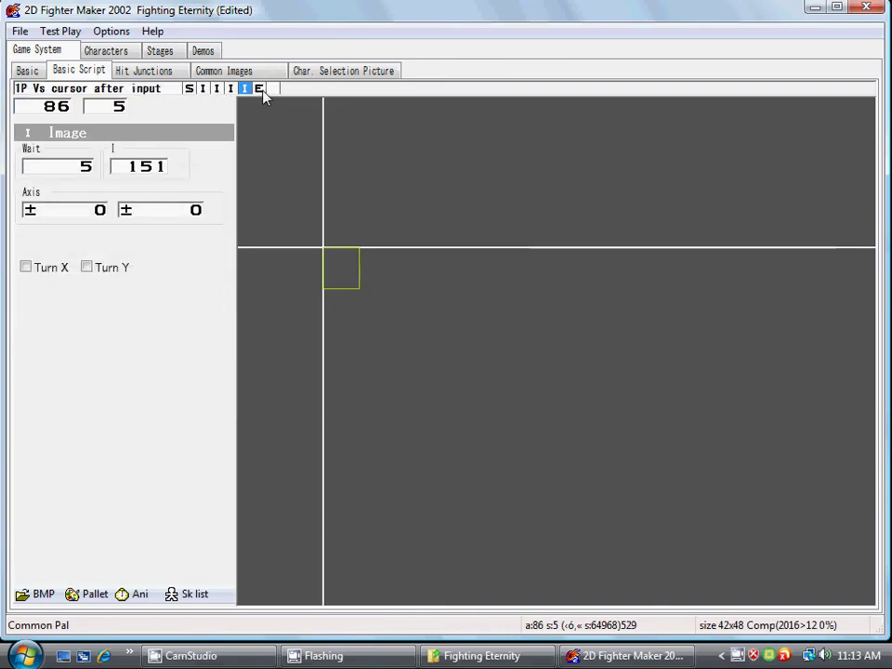
scroll(65, 113, "down", 3)
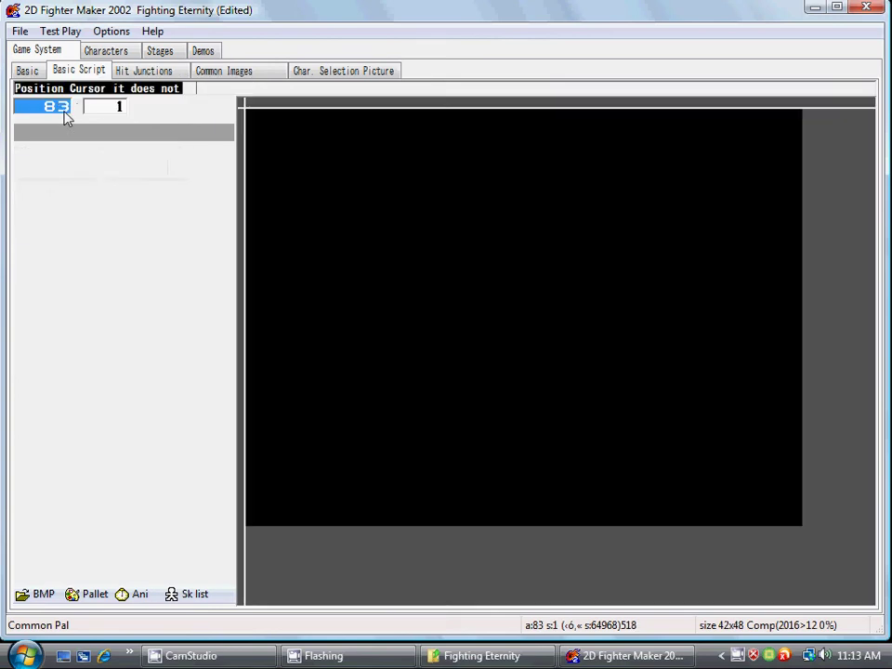
Step: Review the character selection picture settings for start position, spacing, columns and rows, and player cursor positions
left_click(335, 74)
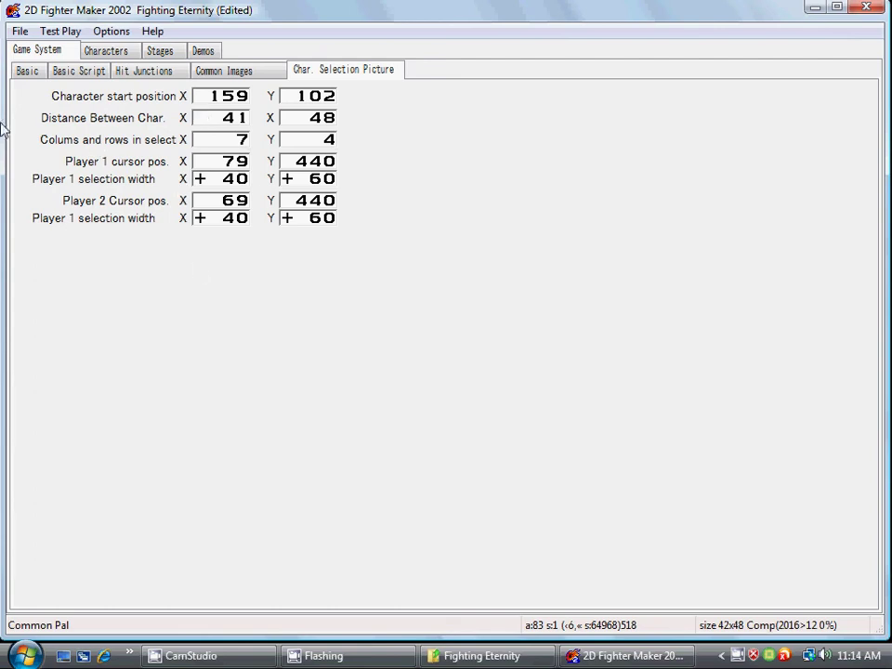
left_click(69, 36)
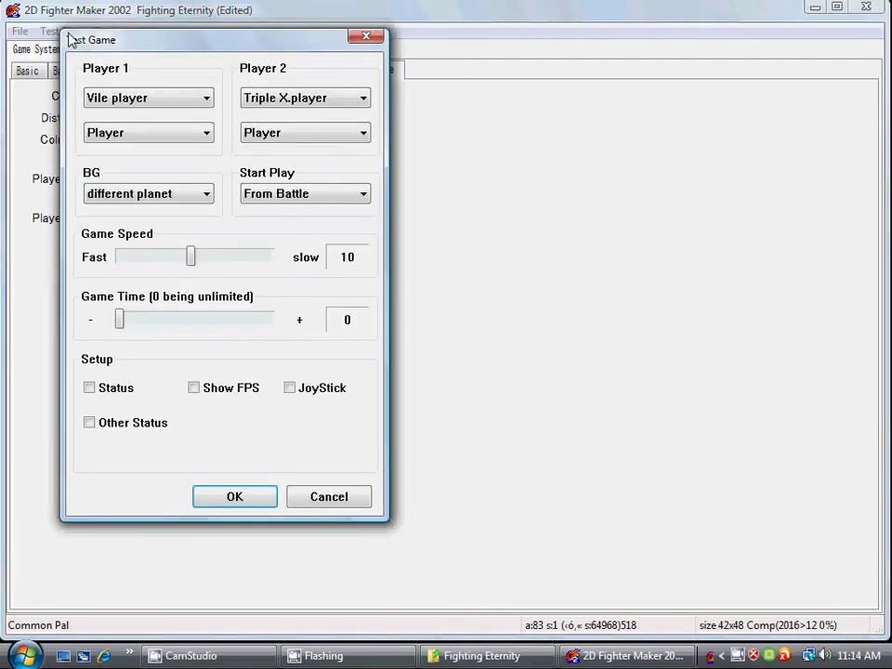
left_click(325, 499)
Step: Open the game system's basic settings and review which demo is assigned to each screen
left_click(108, 53)
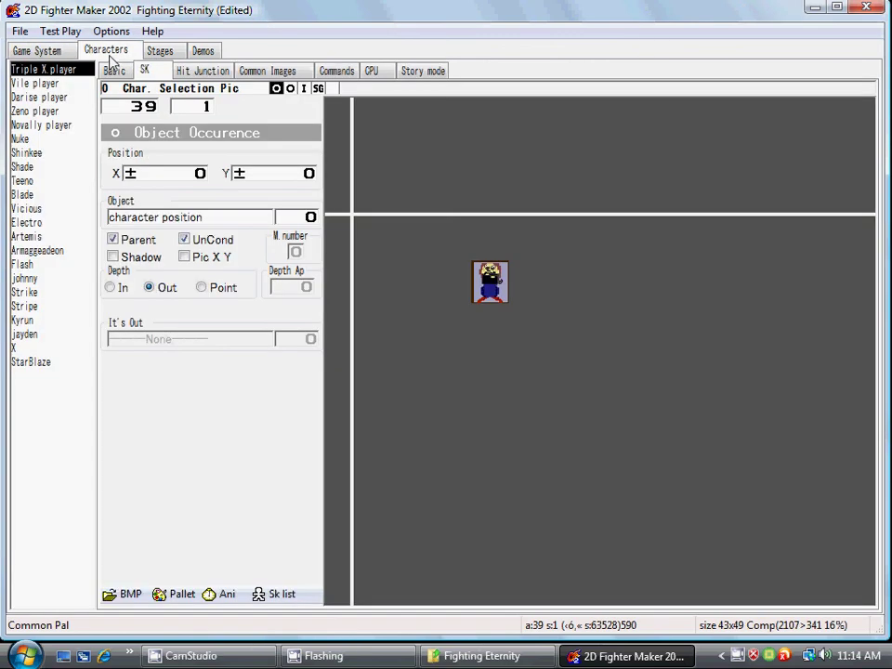
left_click(35, 50)
left_click(37, 72)
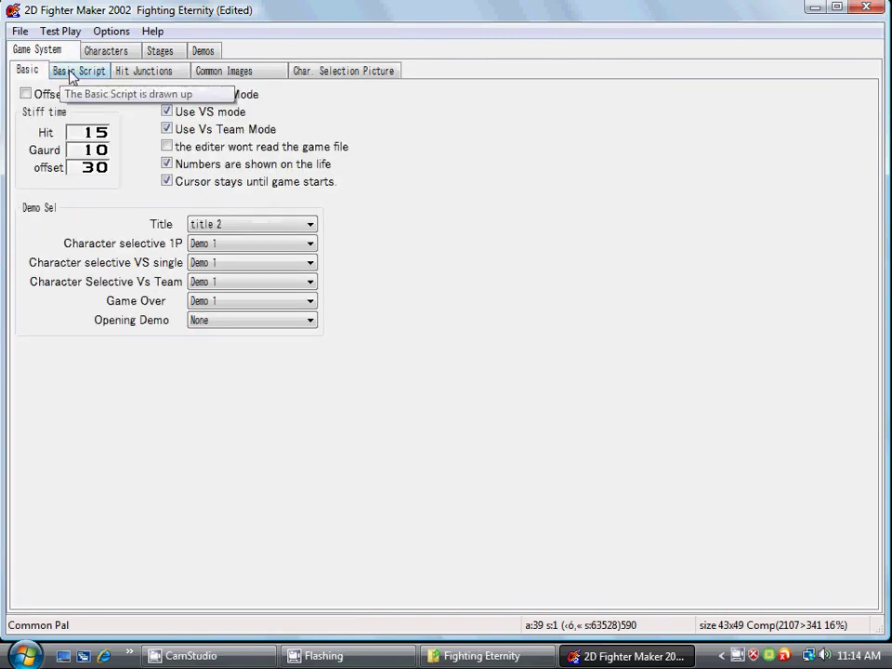
left_click(74, 75)
left_click(28, 72)
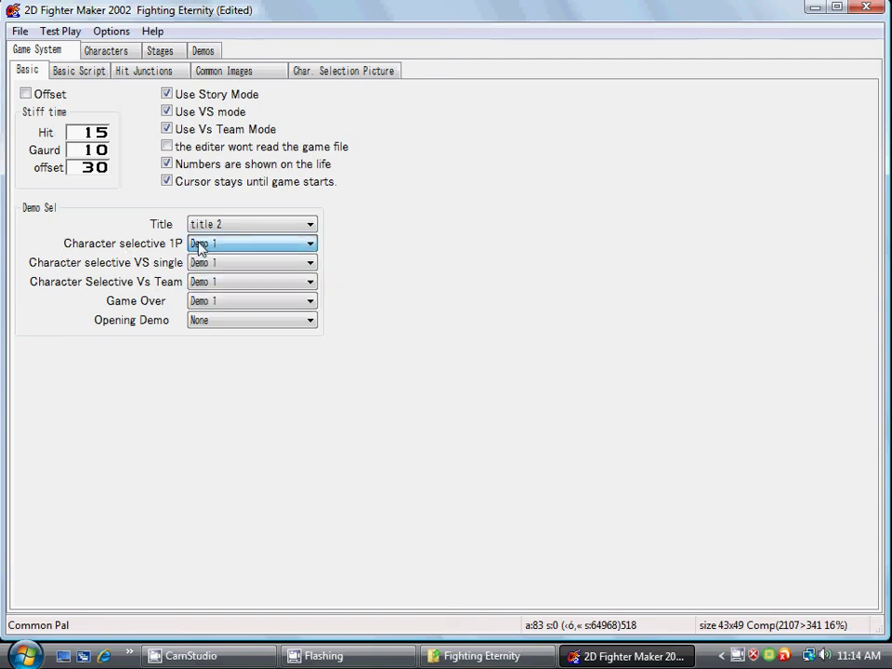
Step: Keep Demo 1 for the VS single and Vs Team character selection screens, and set the Game Over demo to None
left_click(214, 264)
left_click(224, 267)
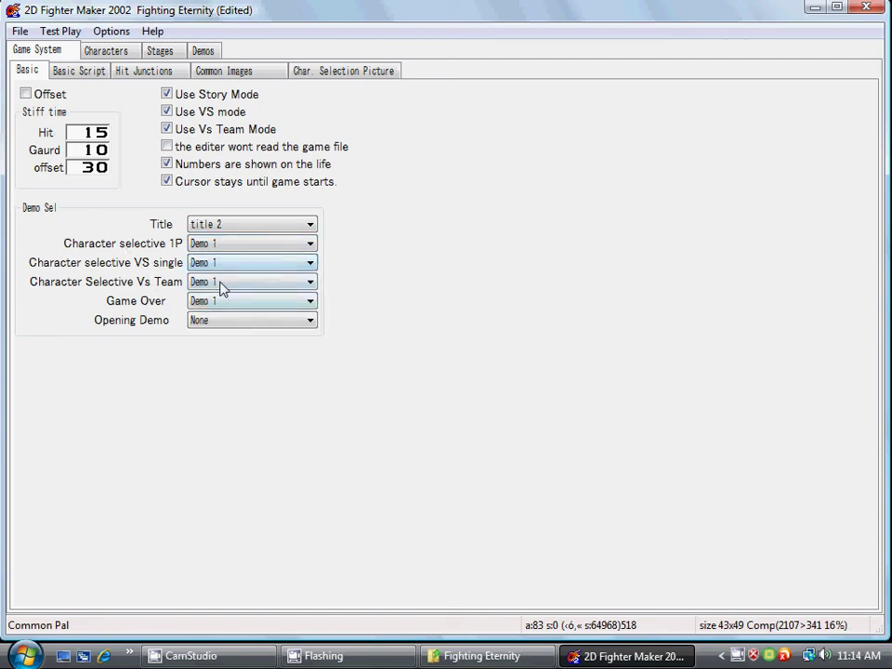
left_click(223, 283)
left_click(223, 301)
left_click(213, 316)
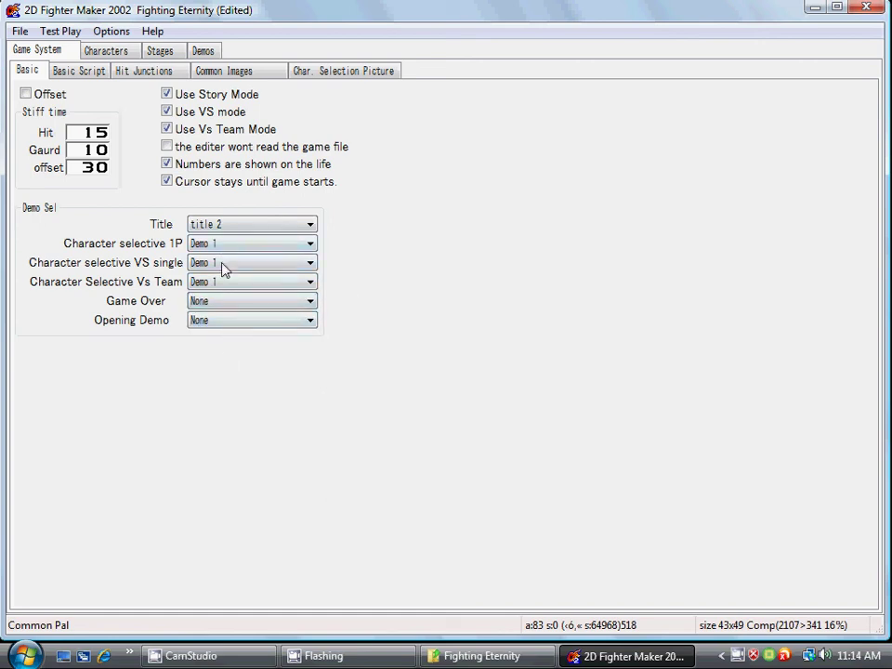
Step: Run a test game with Start Play set to From Title
left_click(156, 52)
left_click(61, 31)
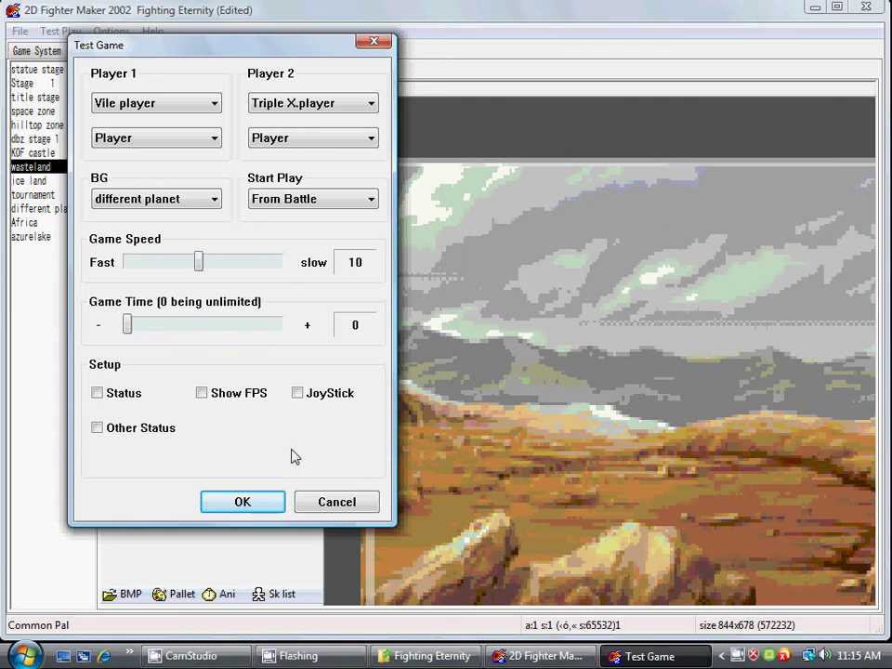
left_click(265, 199)
left_click(291, 220)
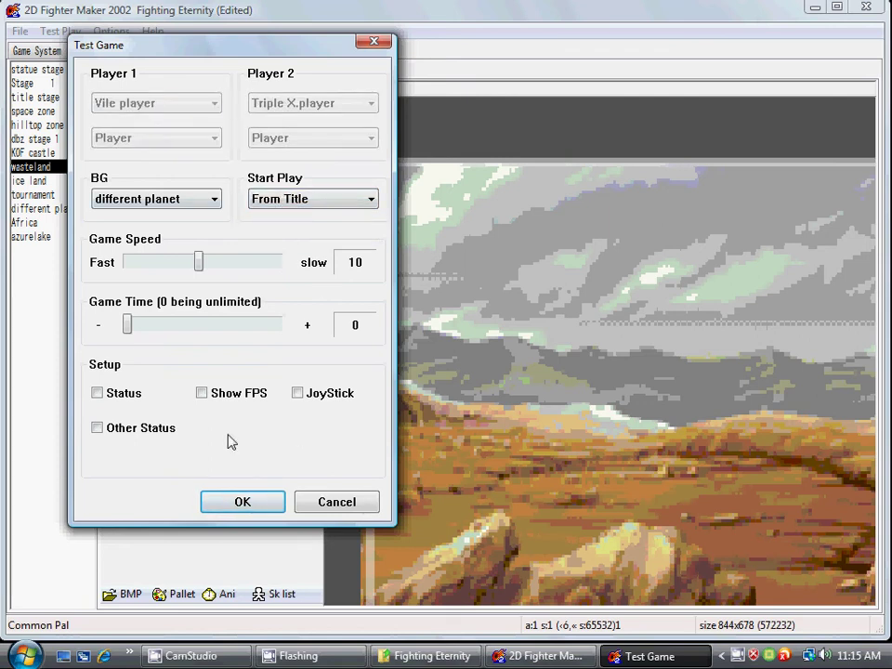
left_click(247, 510)
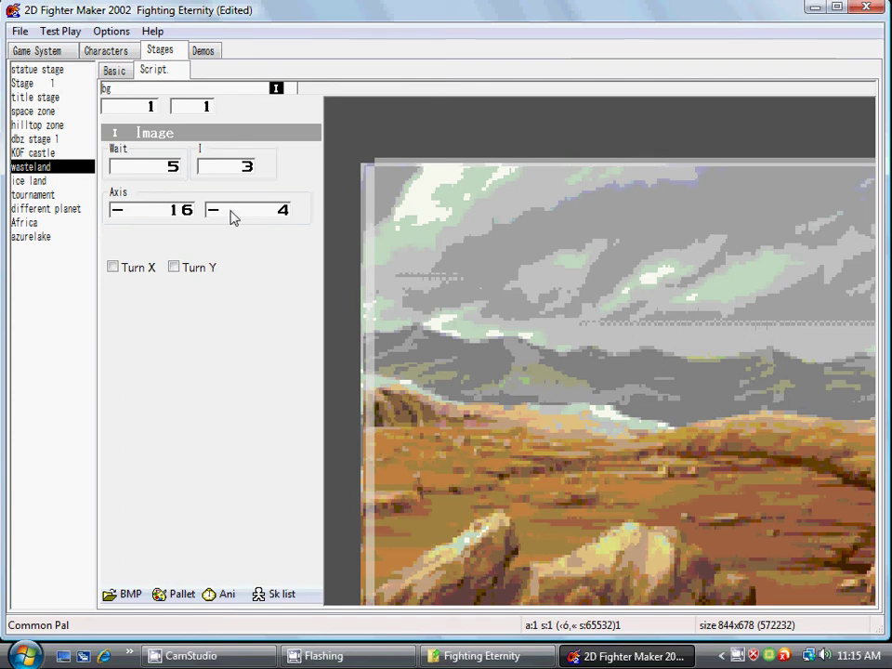
left_click(209, 661)
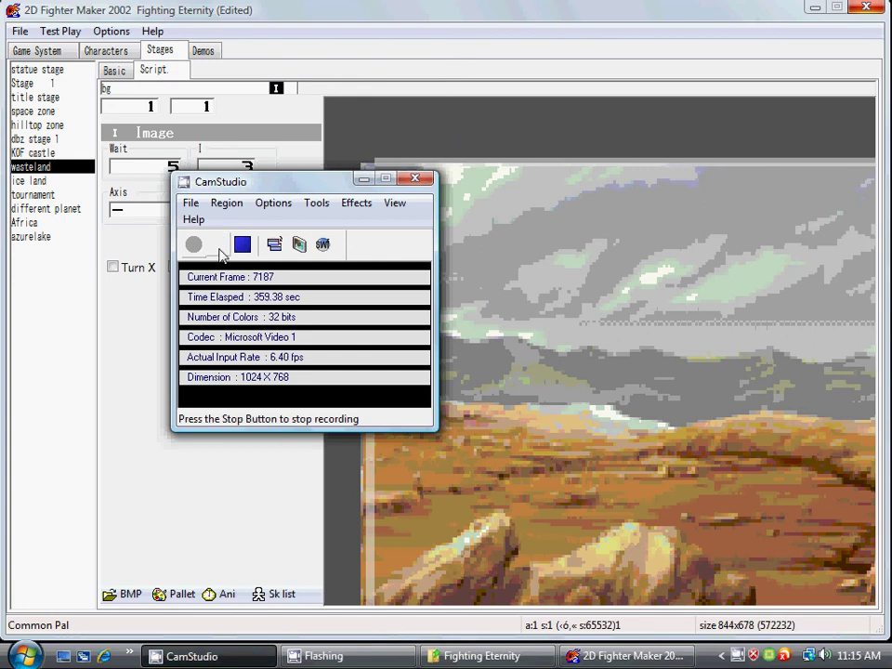
Step: Cycle the title menu cursor through Story mode, 1 Player vs Cpu and Vs Mode, and enter Vs Mode
left_click(219, 246)
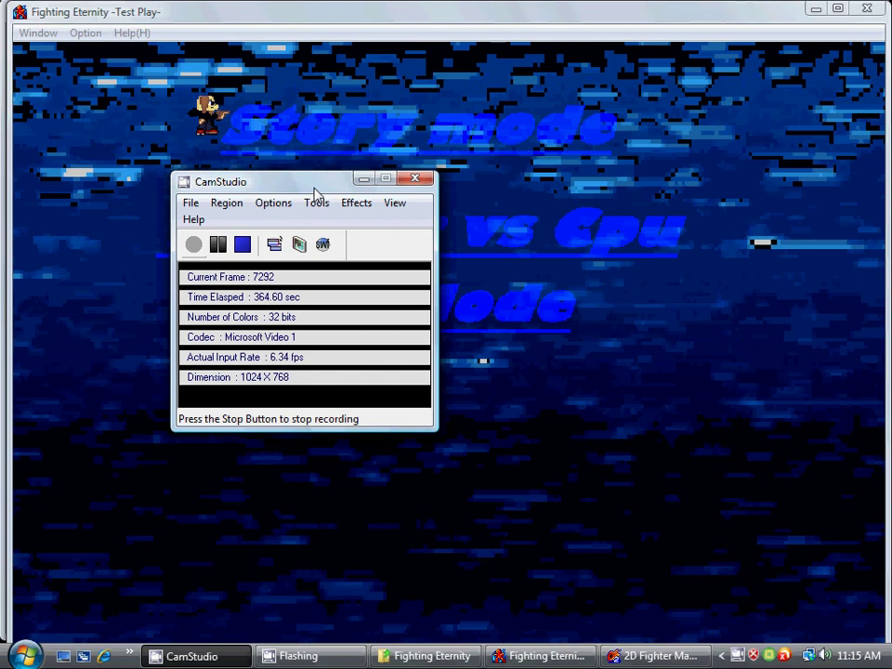
left_click_drag(314, 193, 830, 530)
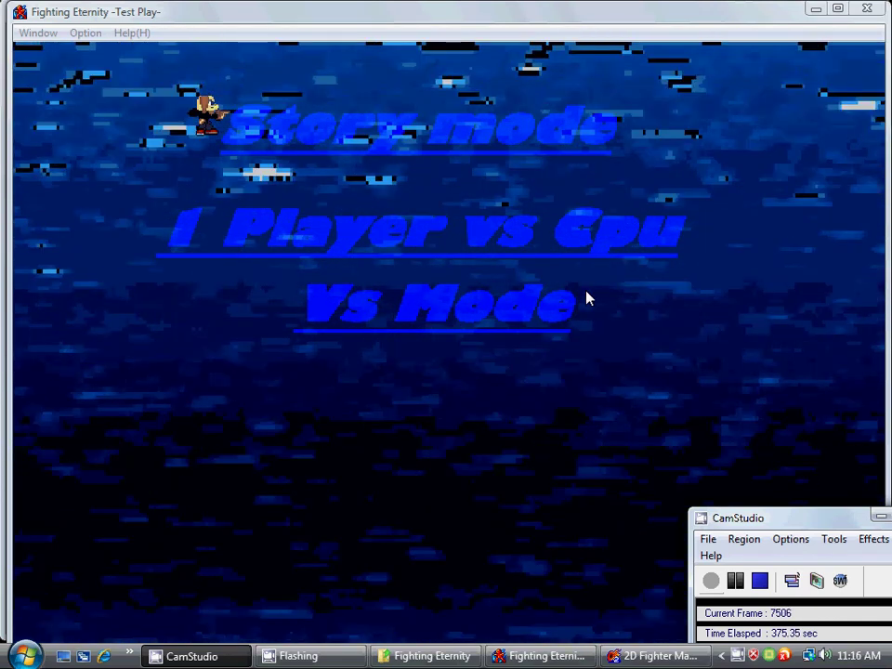
left_click(595, 251)
key("Down")
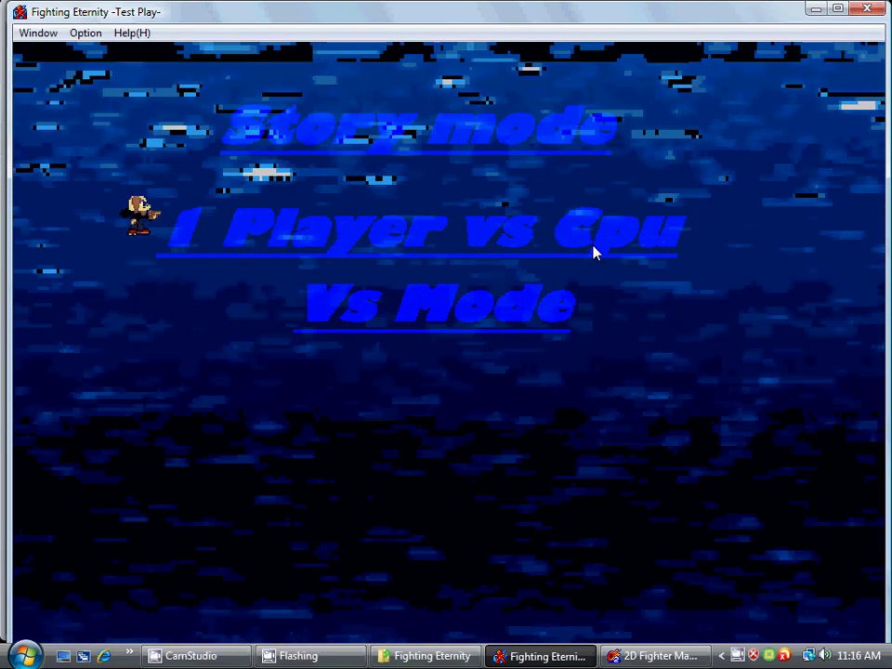
key("Up")
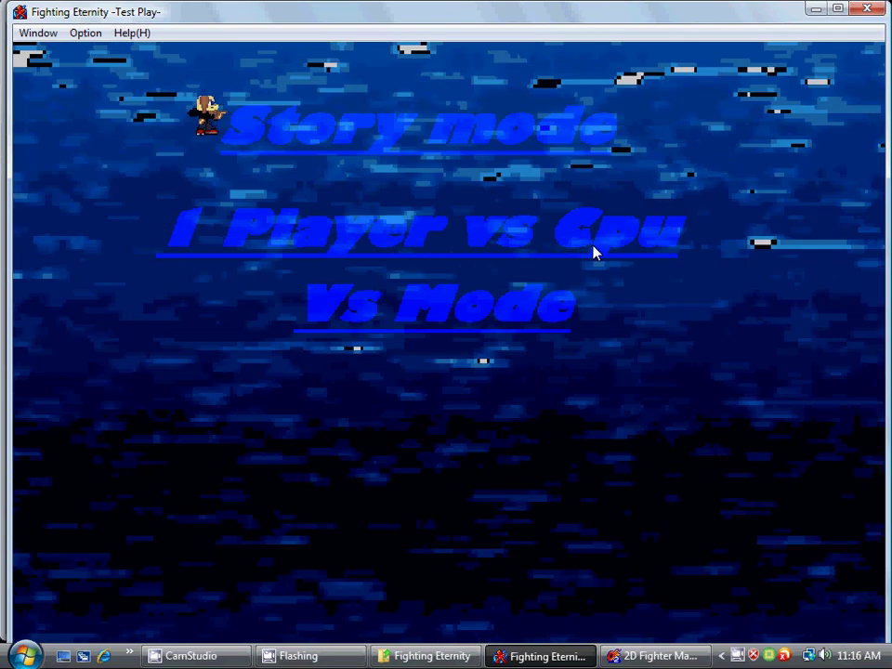
key("Down")
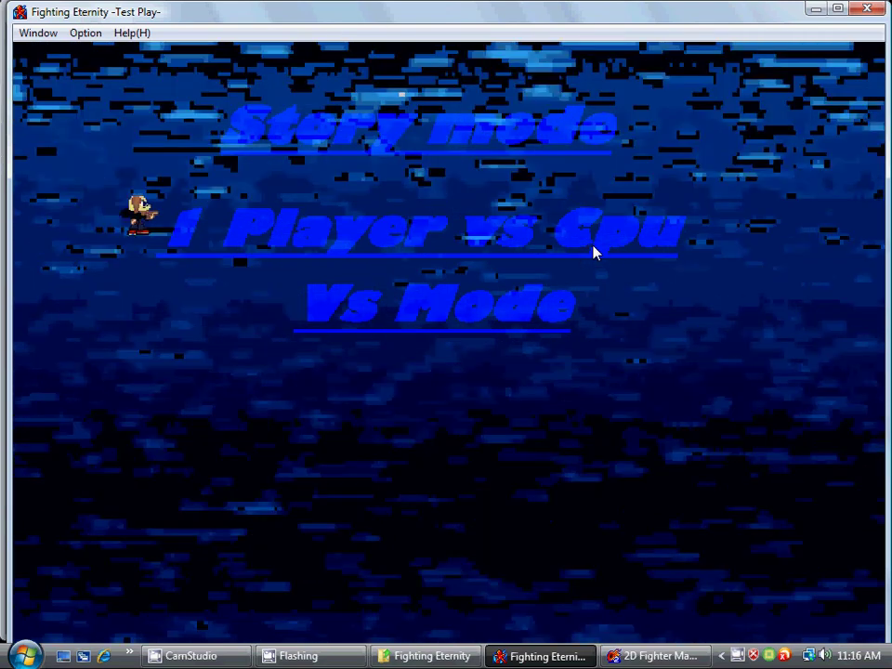
key("Down")
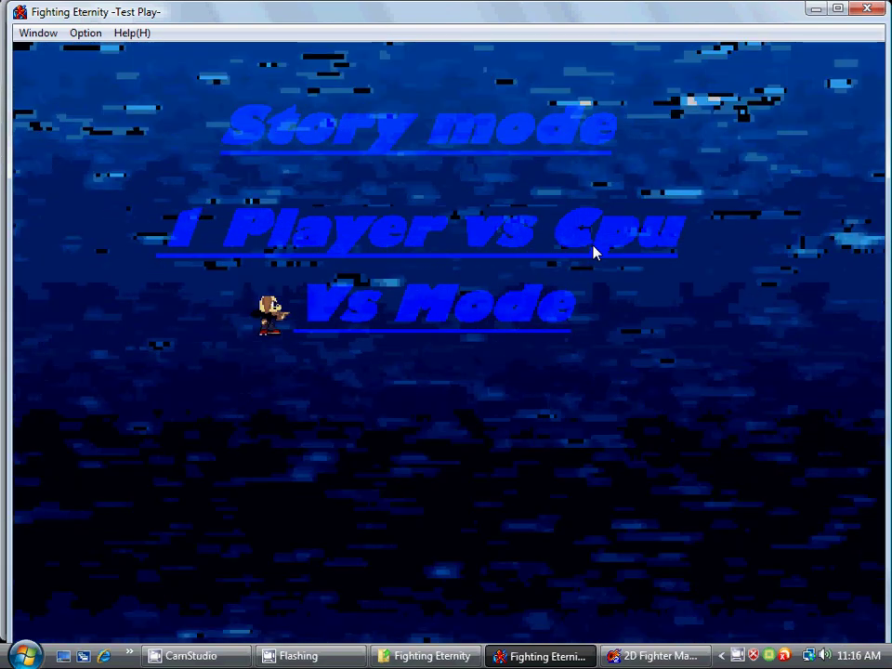
key("Up")
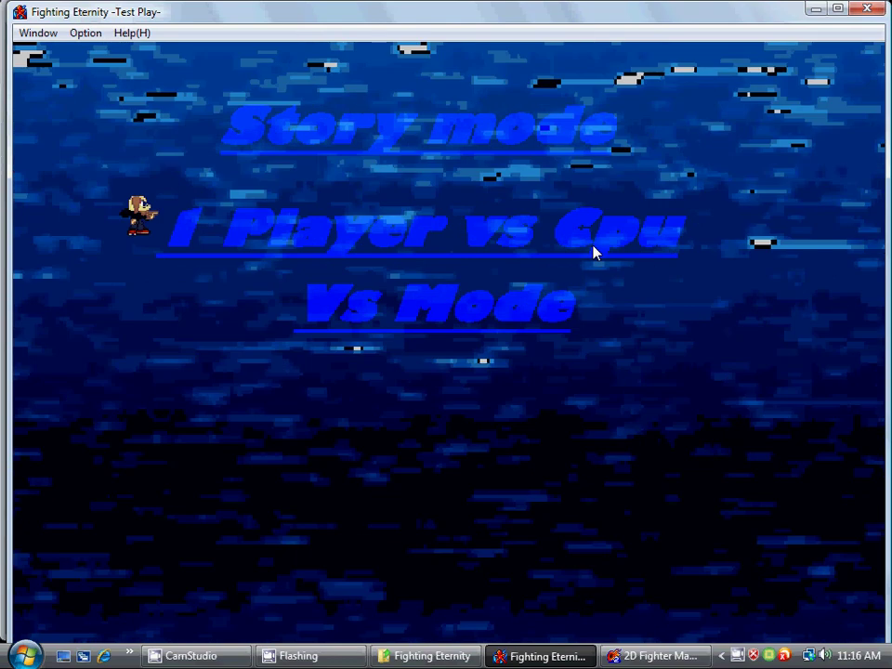
key("Up")
key("Up")
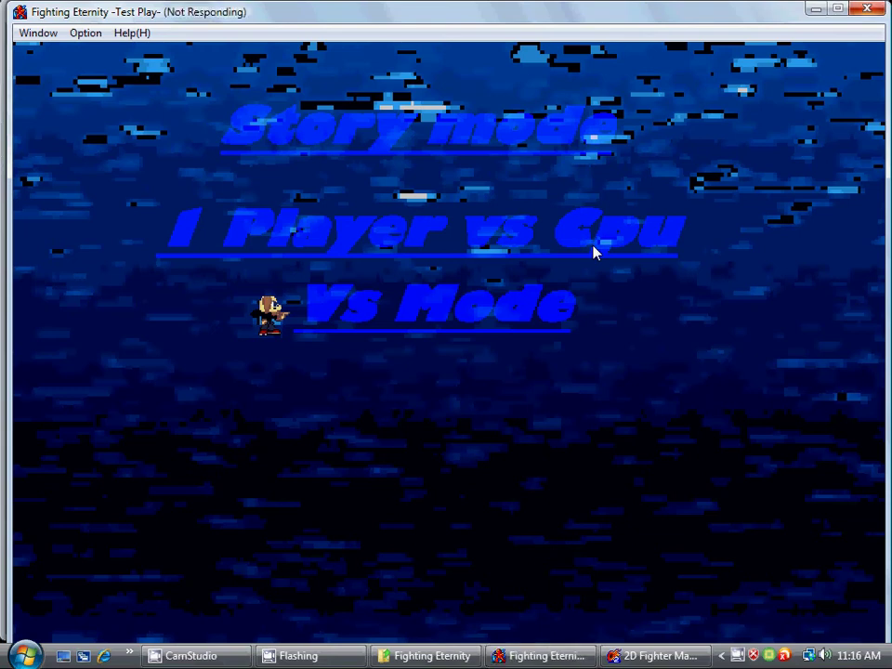
Step: Test both players' selection cursors by moving them across the first three portraits on the character select screen
left_click(196, 656)
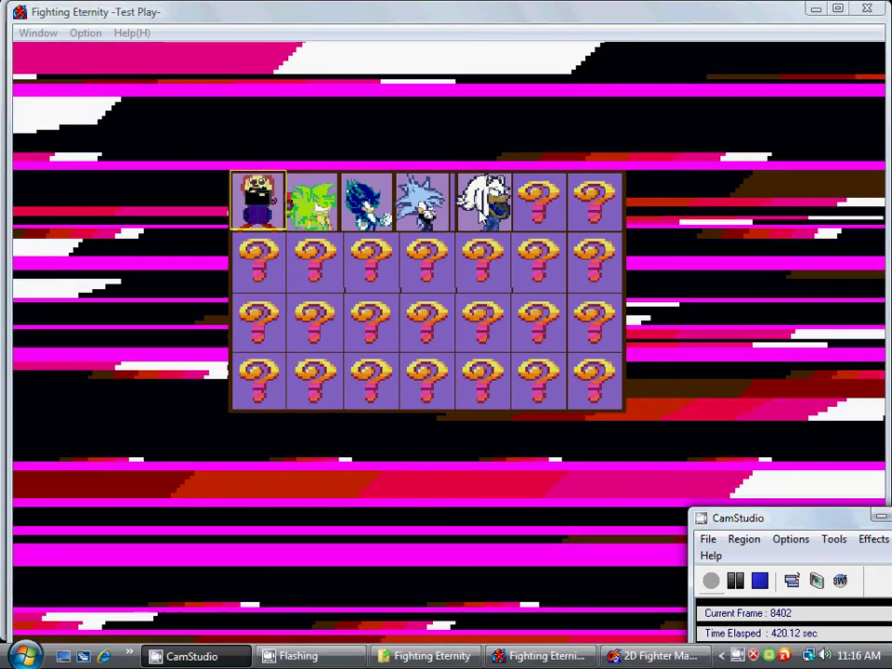
left_click(482, 212)
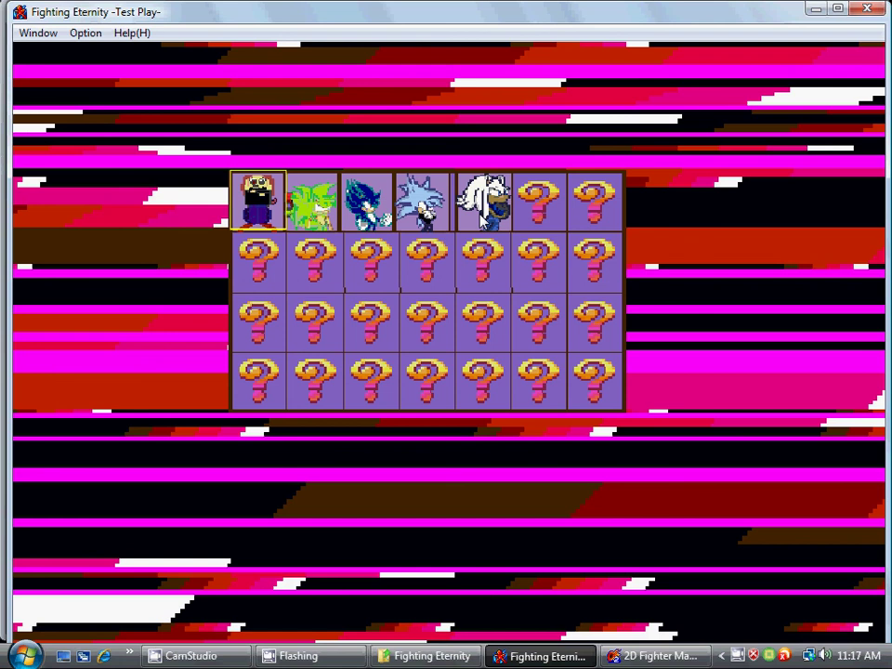
key("Right")
key("Right")
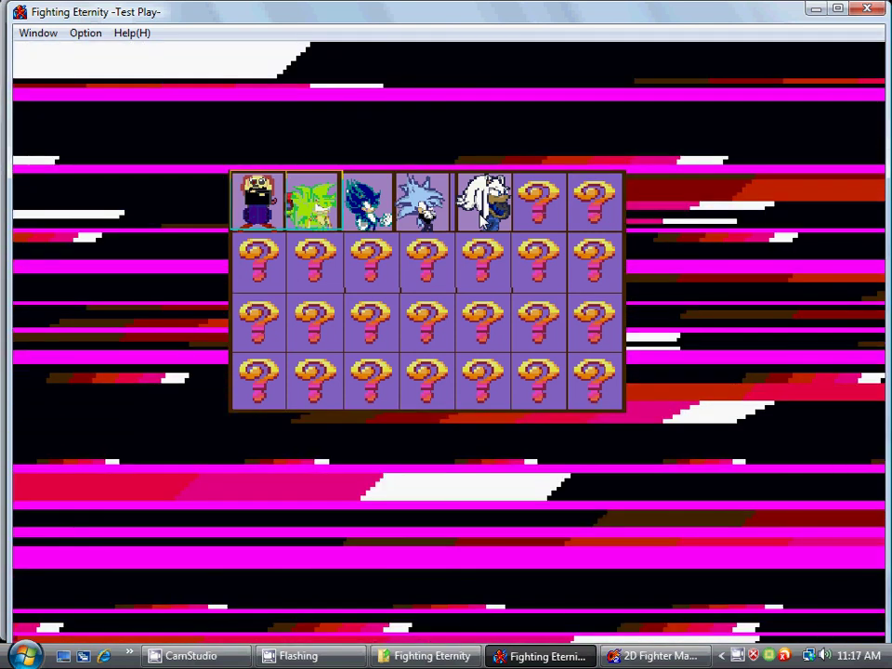
key("Left")
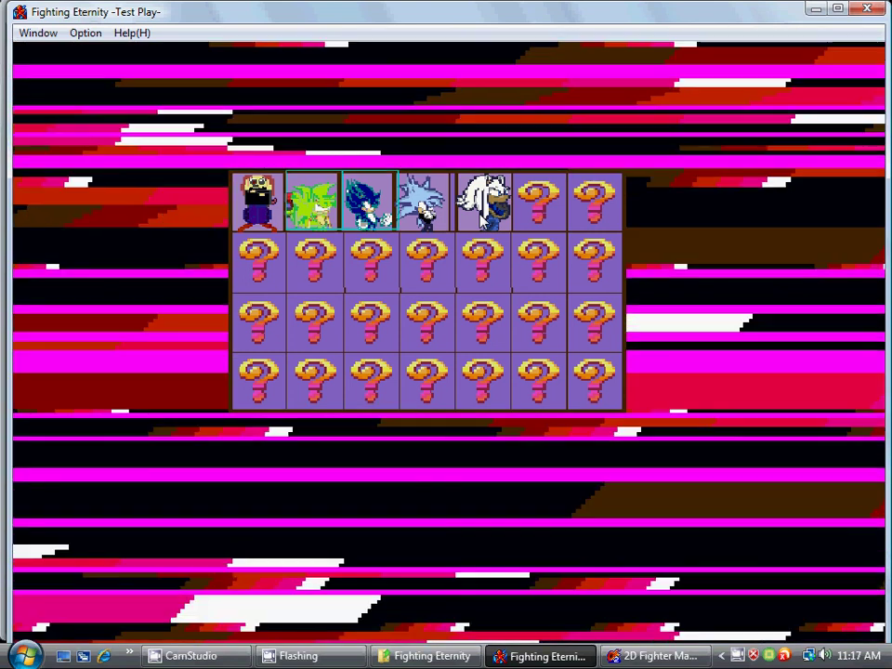
key("Right")
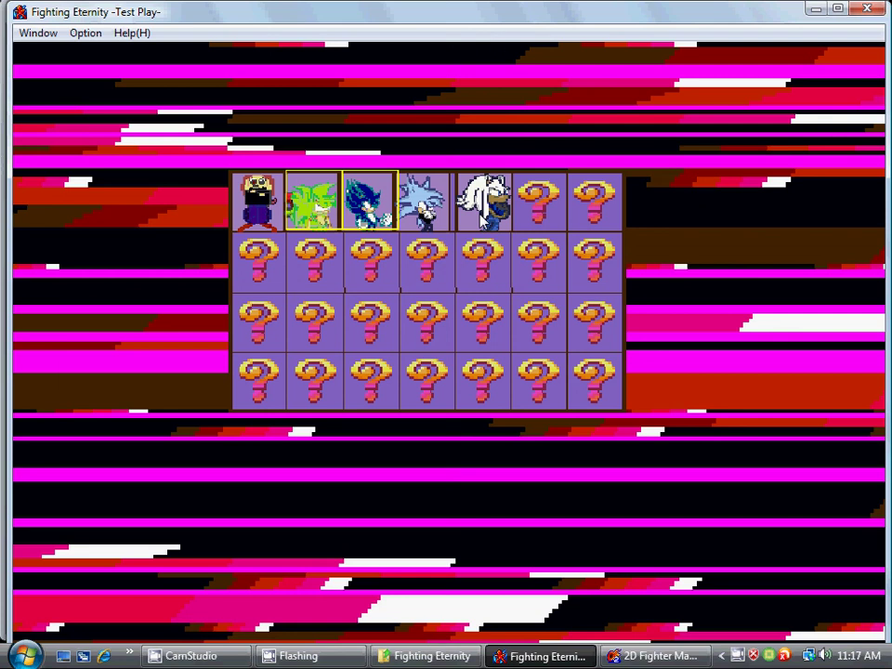
key("Left")
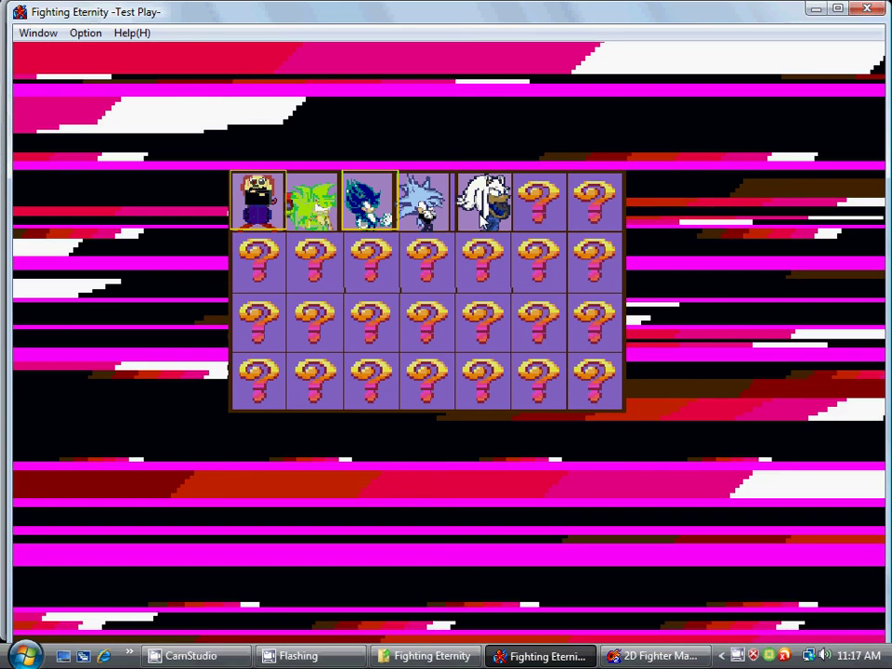
key("Right")
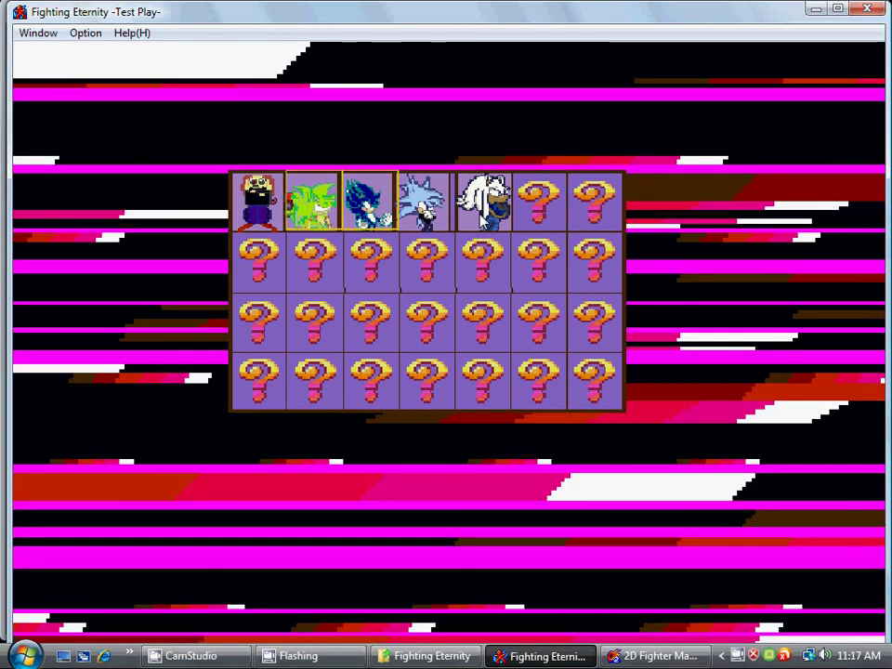
key("Left")
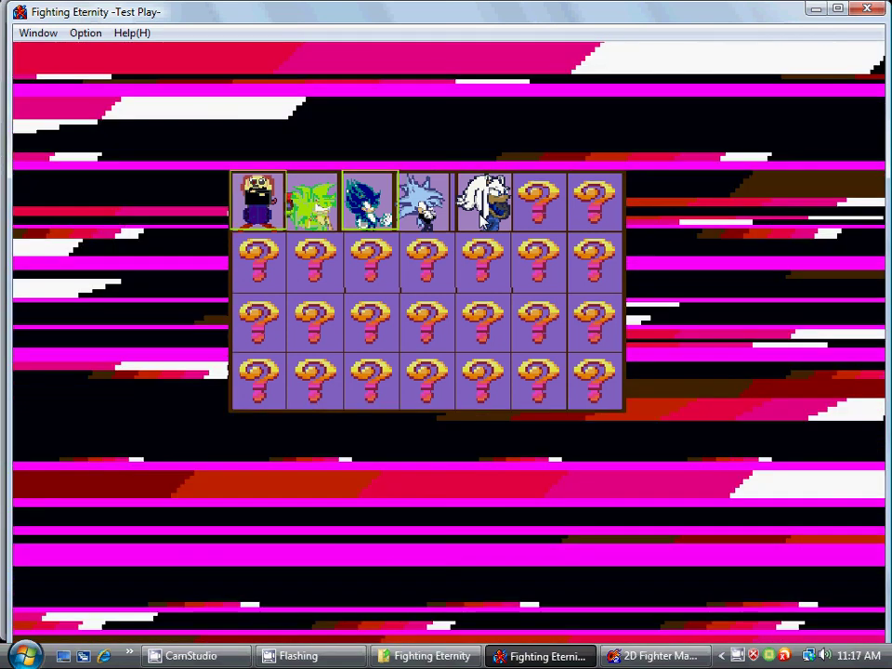
key("Right")
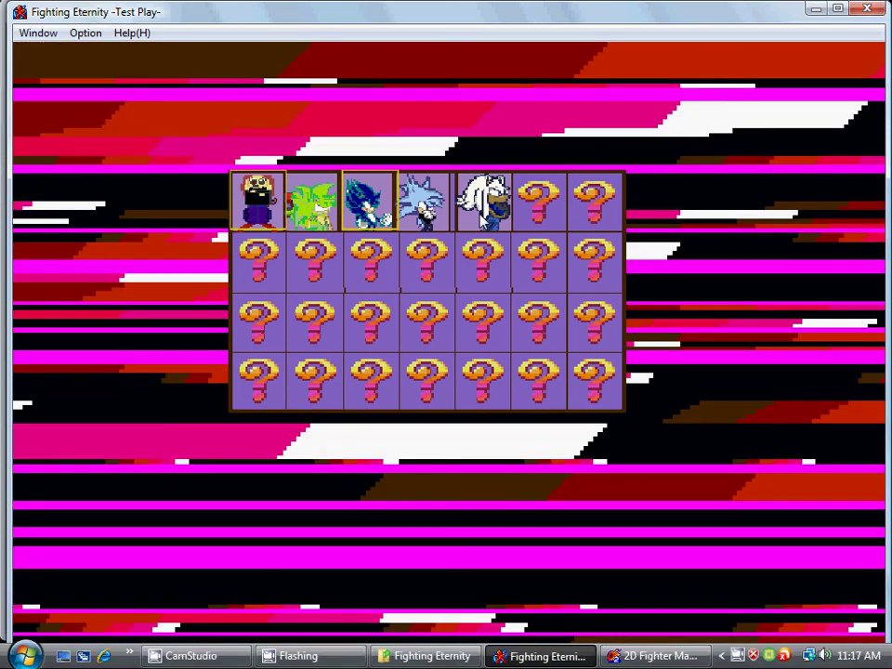
Step: Choose Triple X for both players and start the match
key("Left")
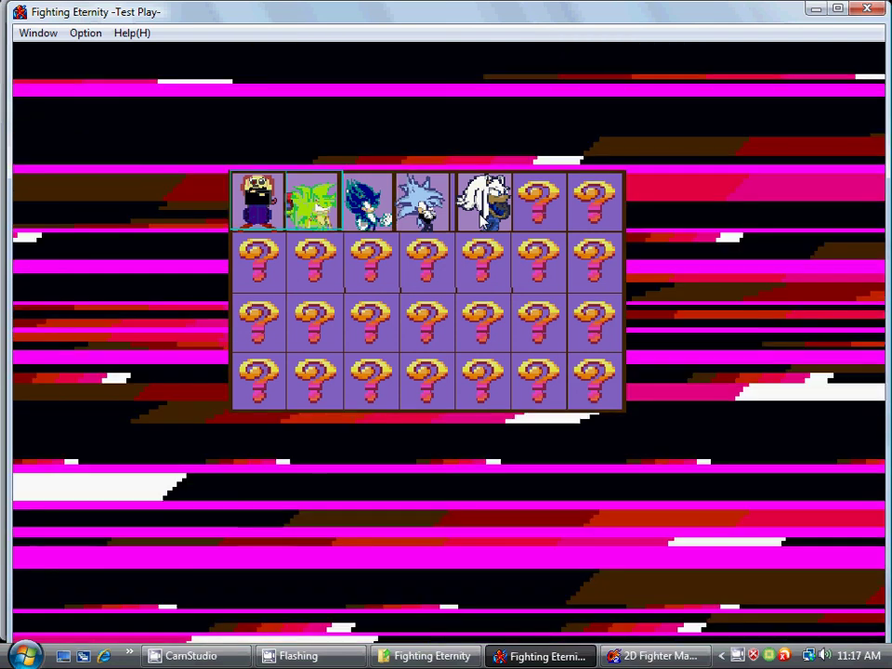
key("Left")
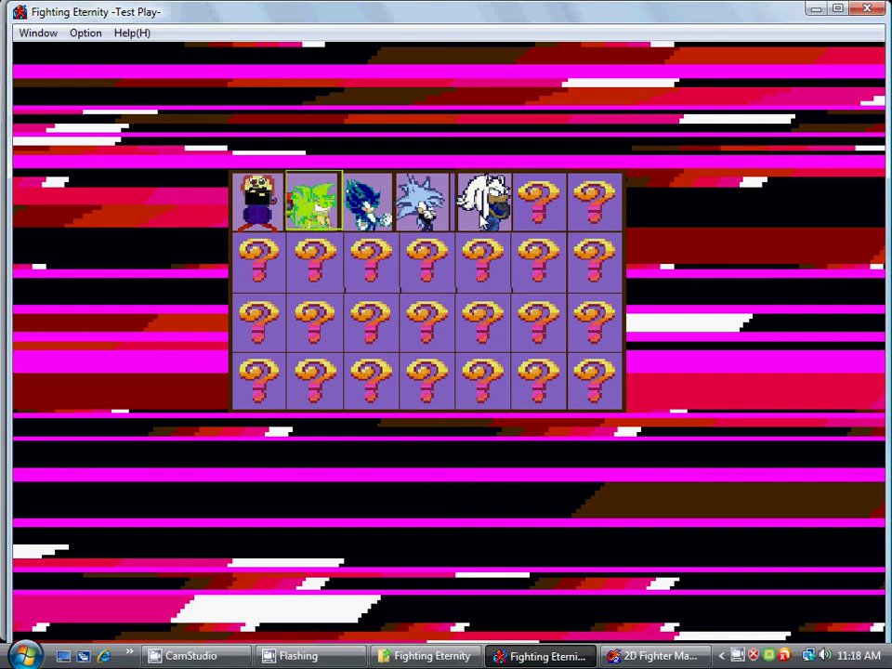
key("Left")
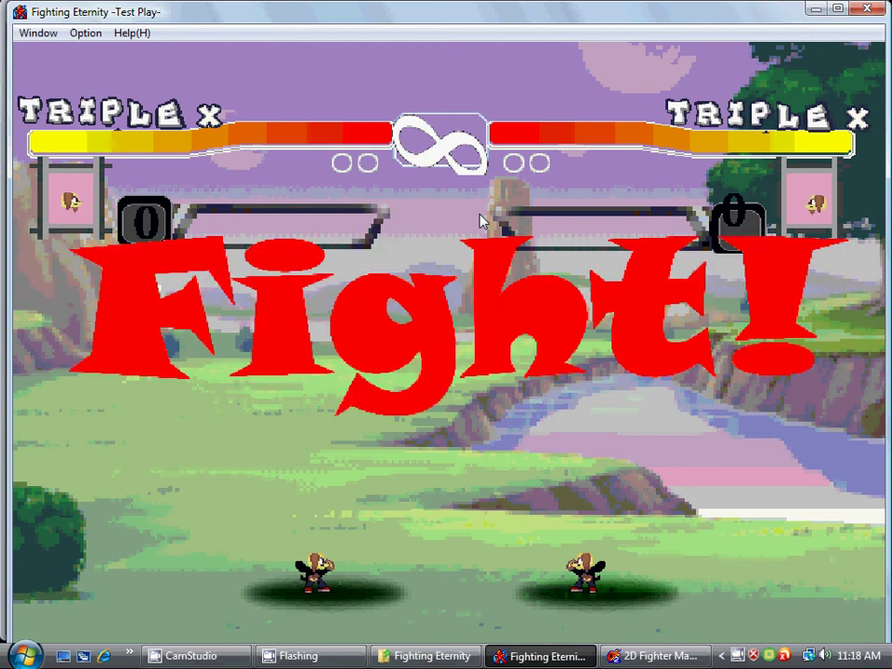
Step: Test the first player's fighter by walking and jumping it back and forth across the stage
key("Right")
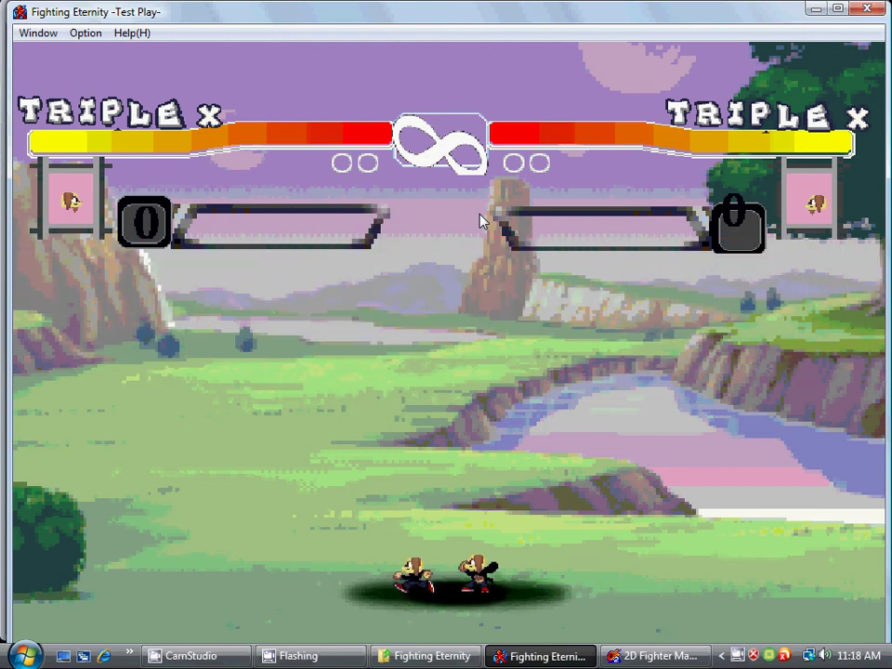
key("Left")
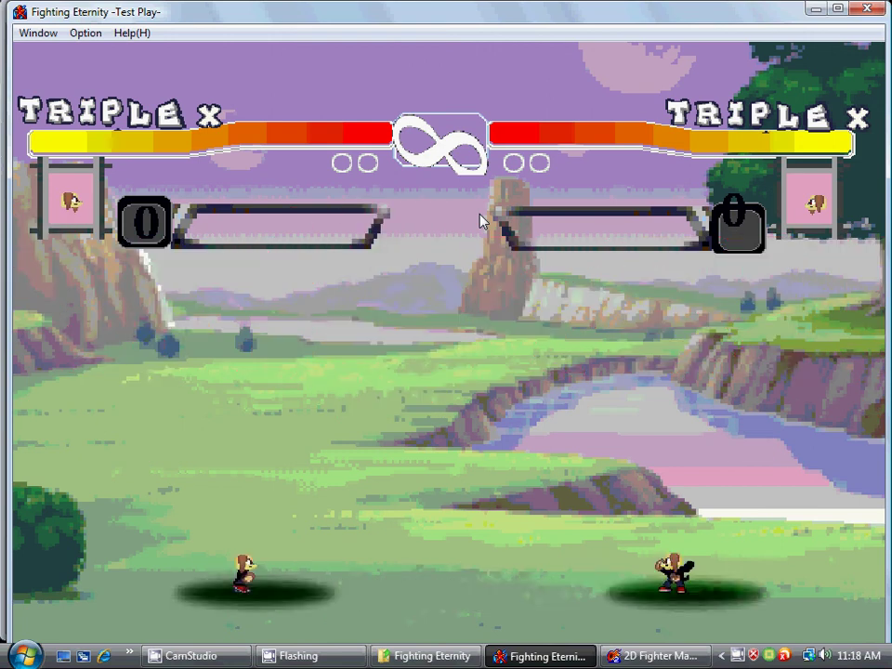
key("Up")
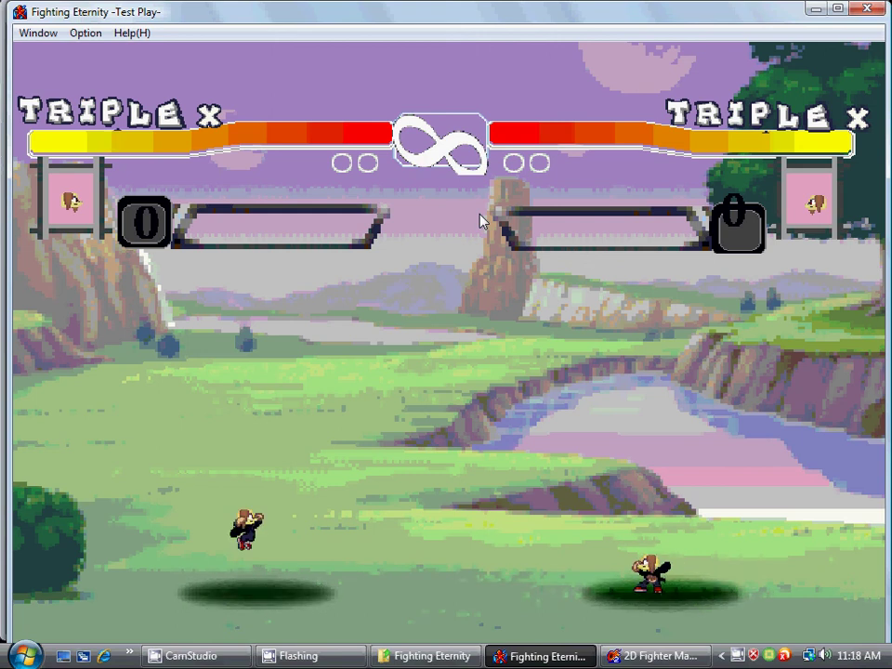
key("Right")
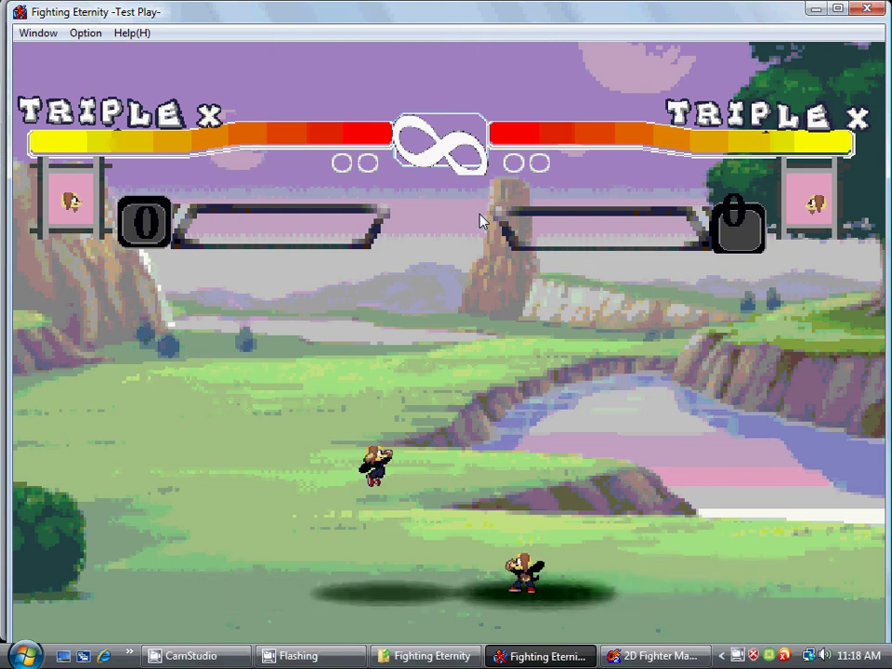
key("Left")
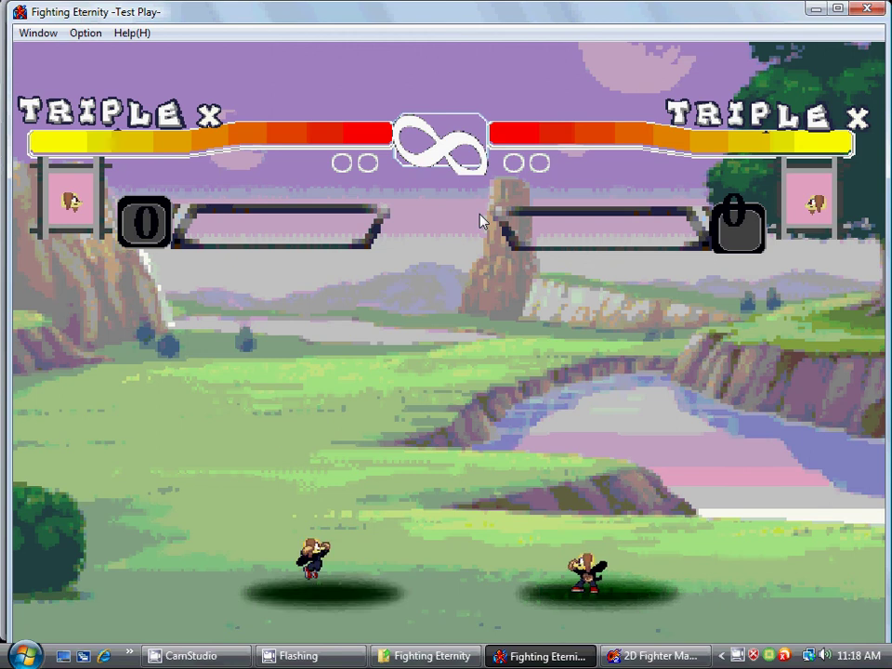
key("Left")
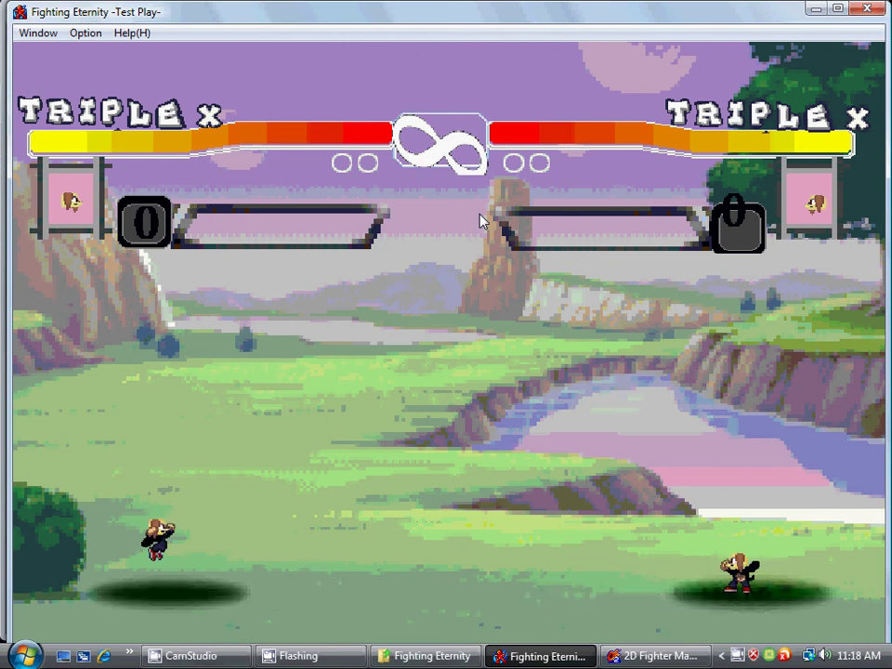
key("Right")
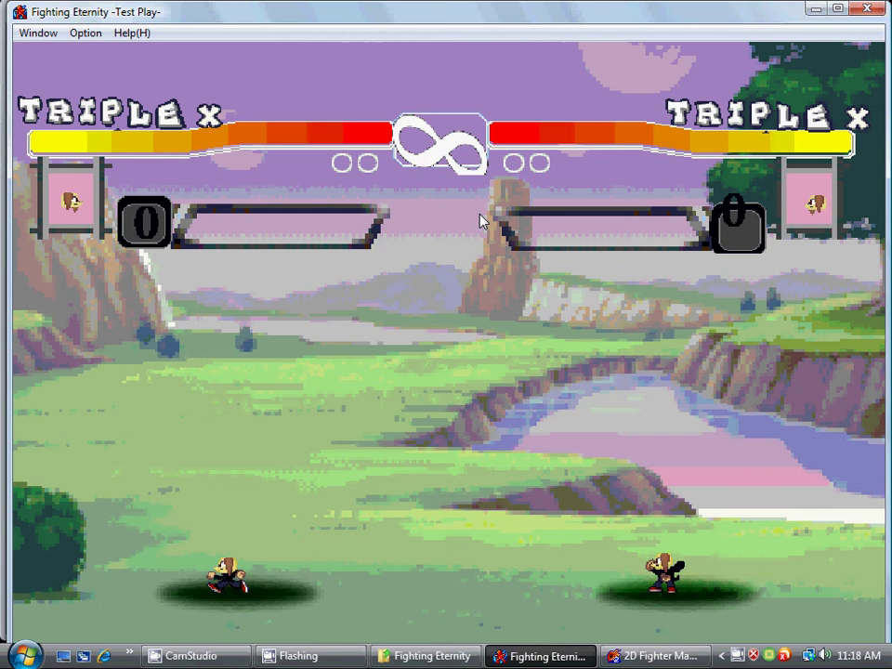
key("Right")
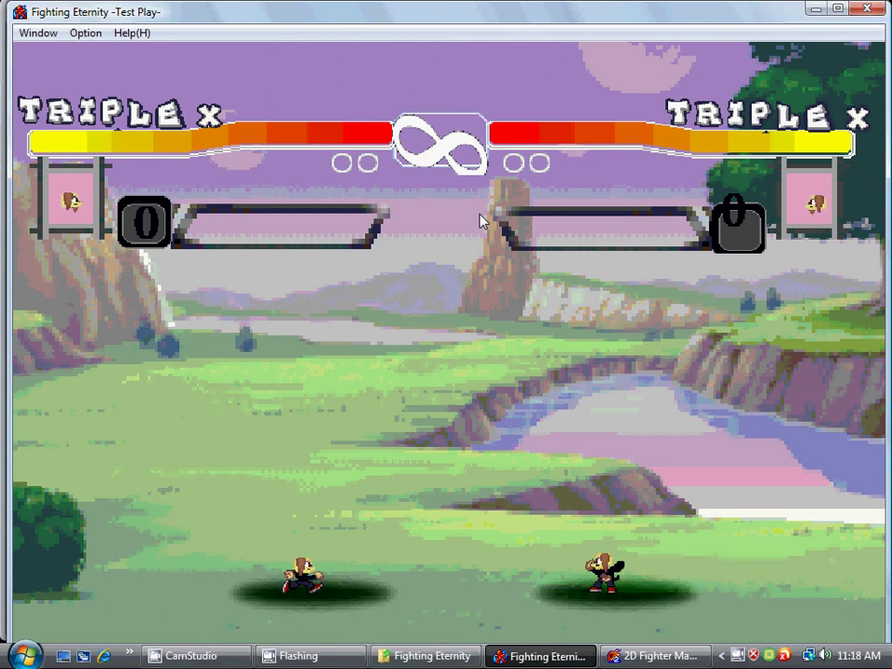
key("Right")
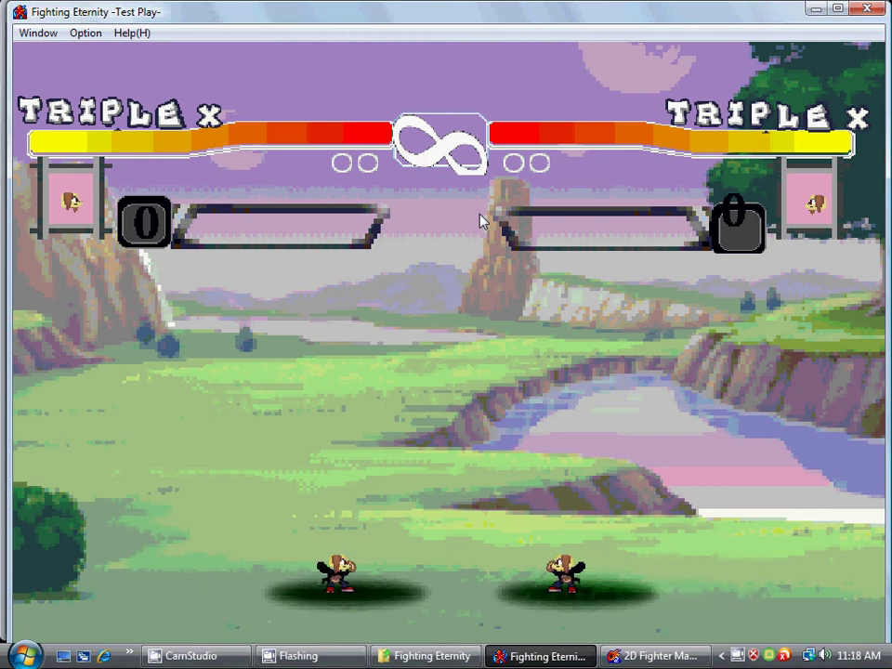
key("Left")
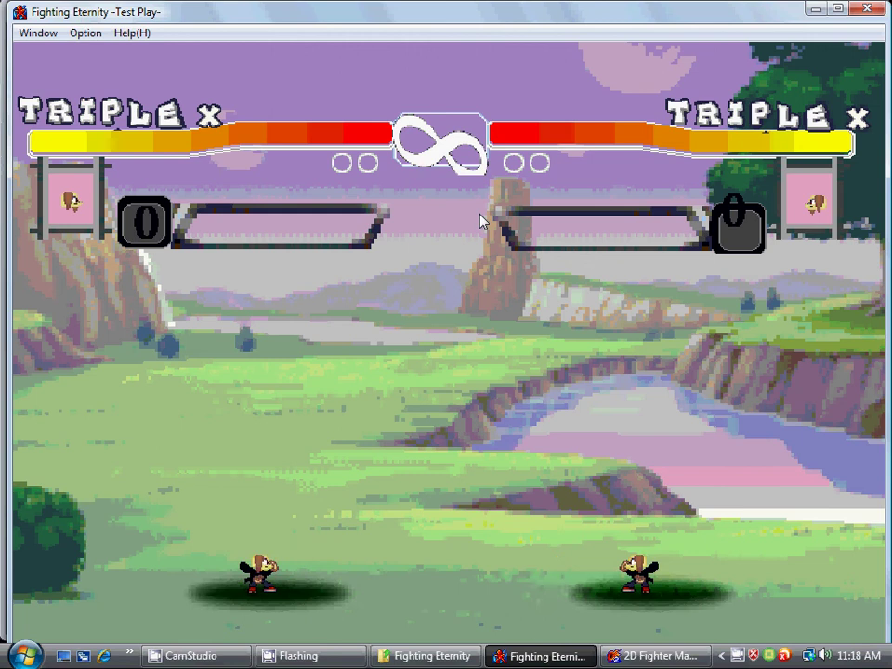
Step: Charge the first player's power gauge to level 3 and end the test play
key("a")
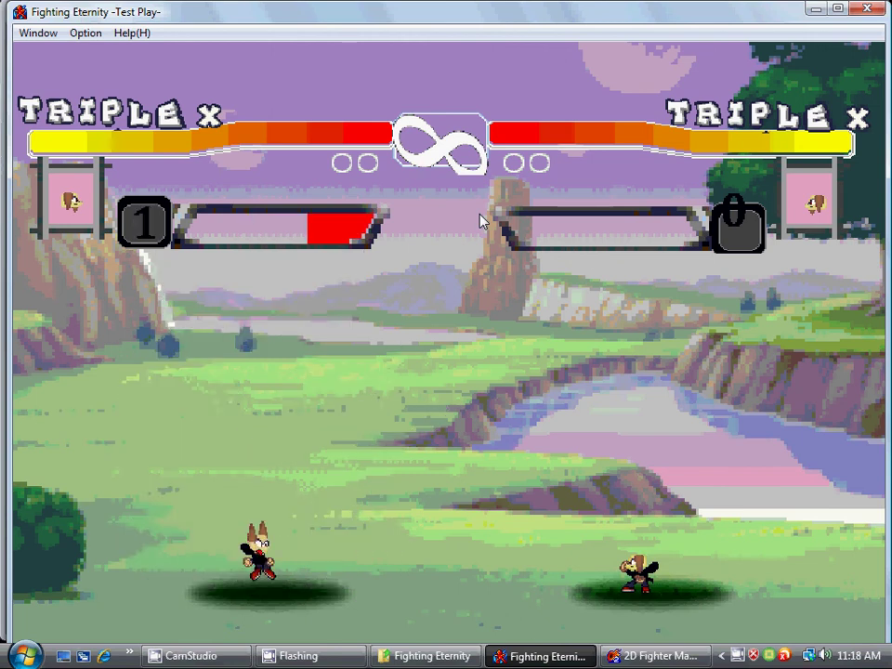
key("a")
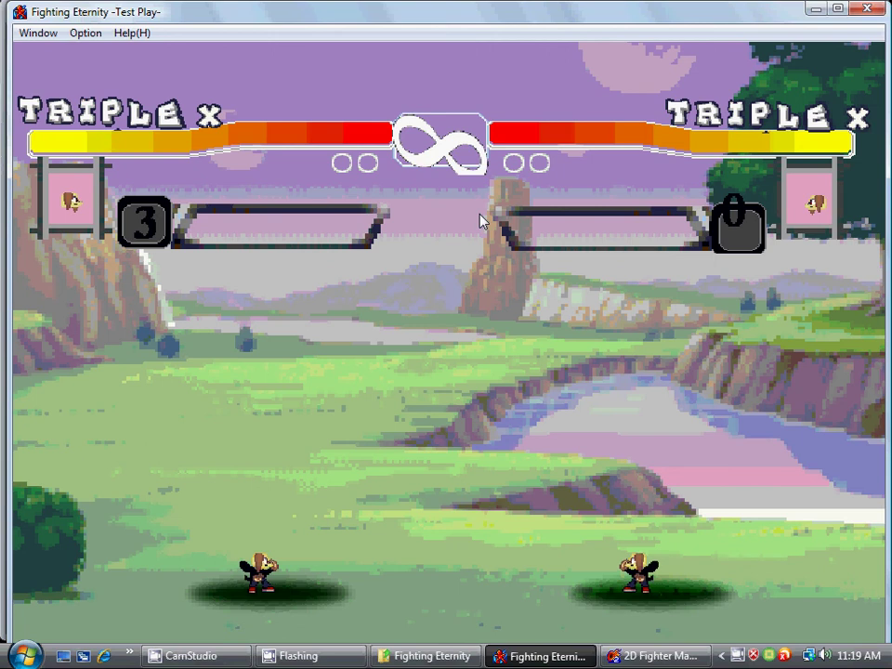
left_click(865, 9)
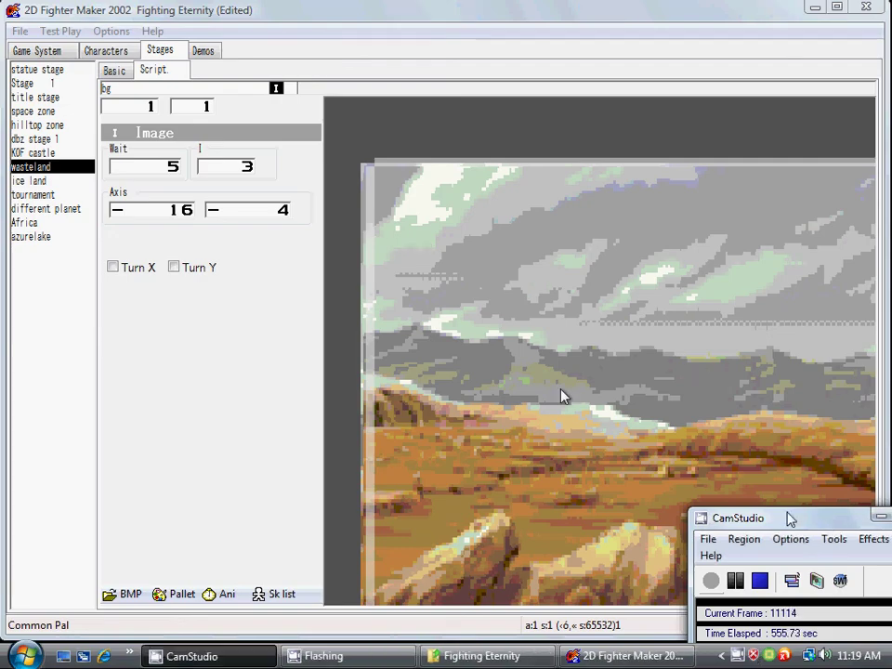
left_click_drag(788, 518, 522, 387)
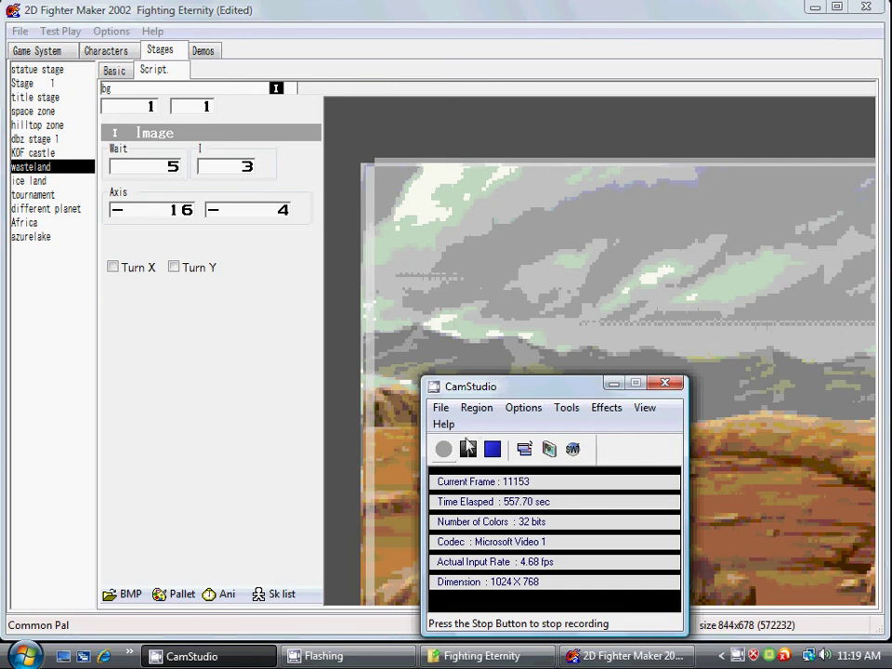